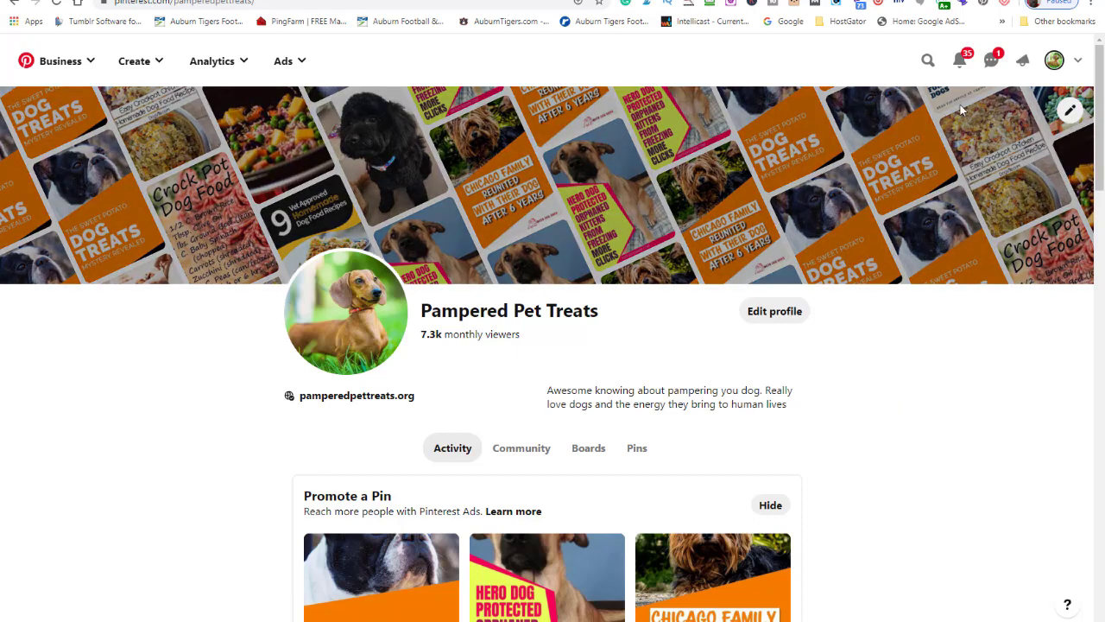
Run the recent Pinterest search for "dog treats".
left_click(926, 62)
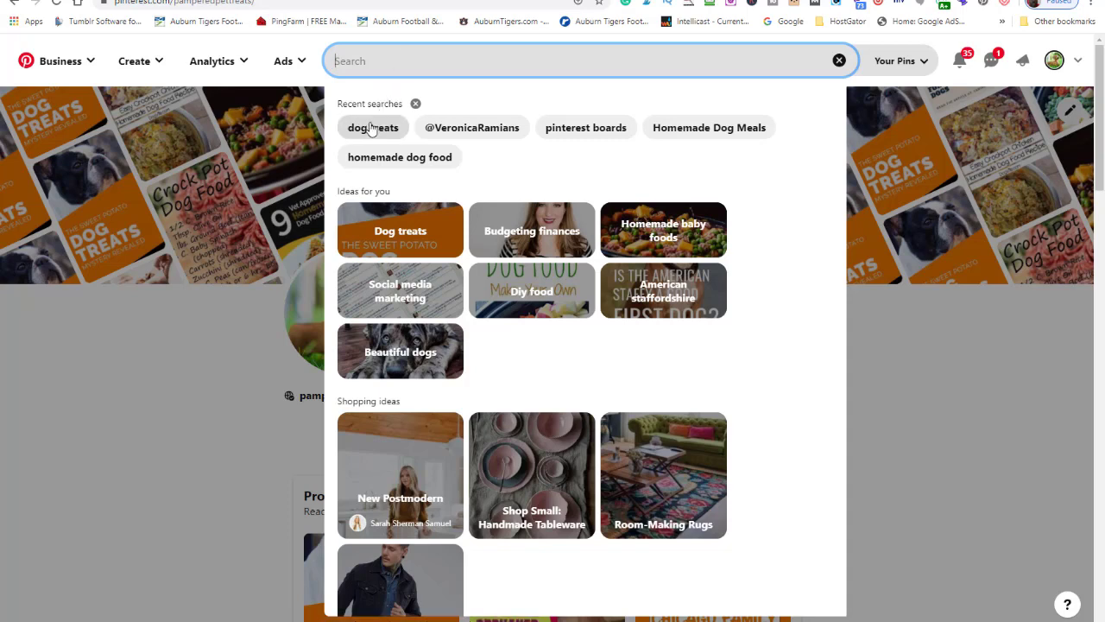
left_click(371, 128)
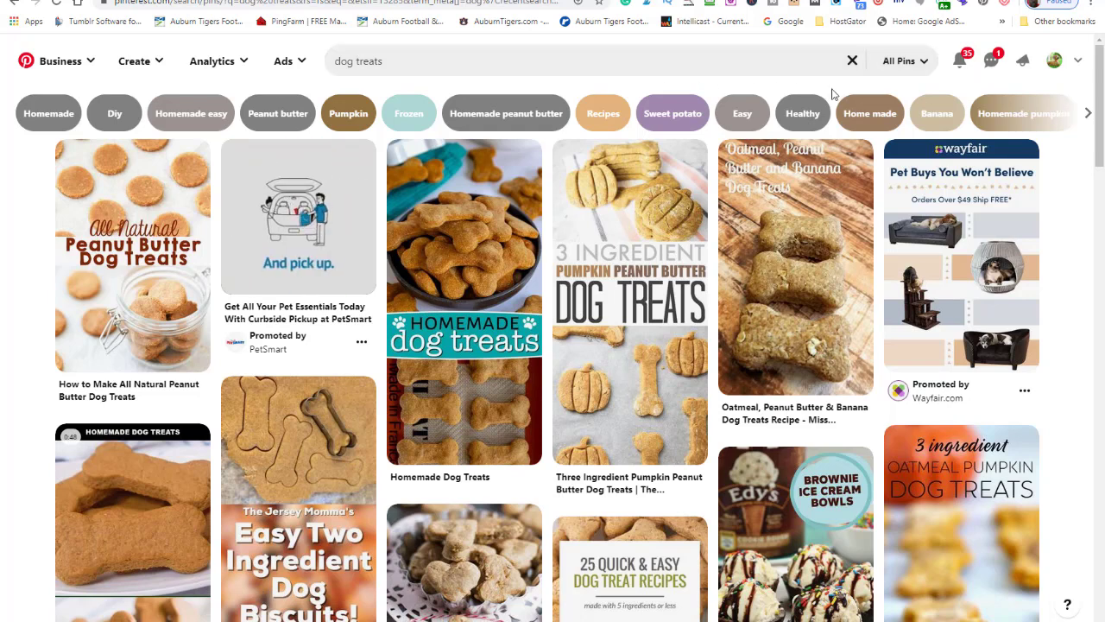
Look up keyword suggestions for "dog treats" in the keyword research extension, replacing the credit score search, and display the keyword list.
left_click(860, 9)
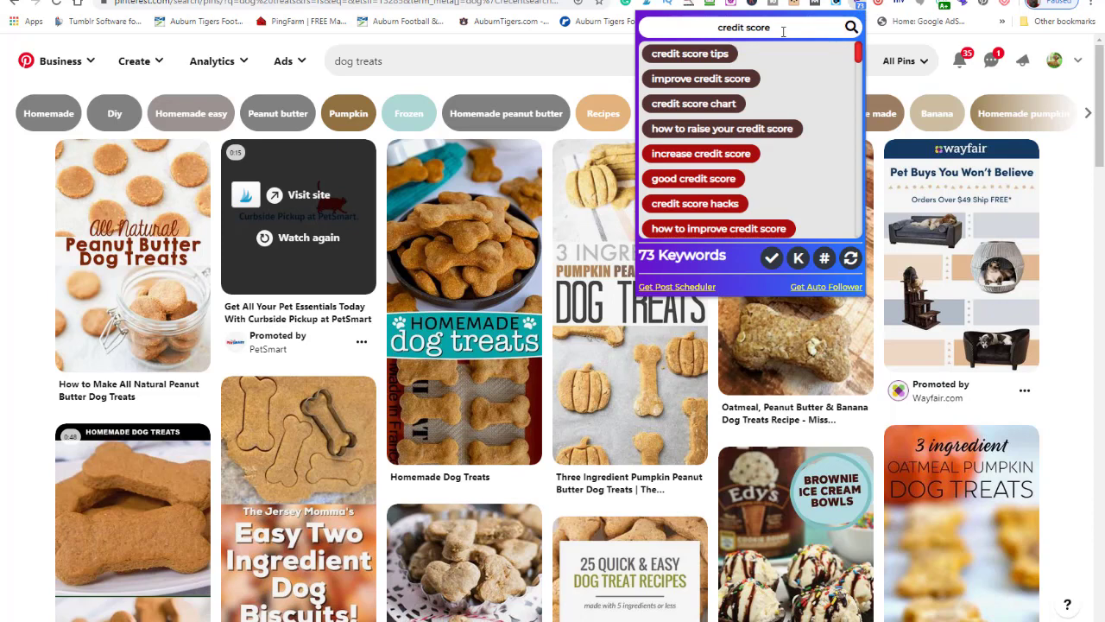
left_click_drag(783, 32, 676, 32)
type("dog treats")
left_click(851, 259)
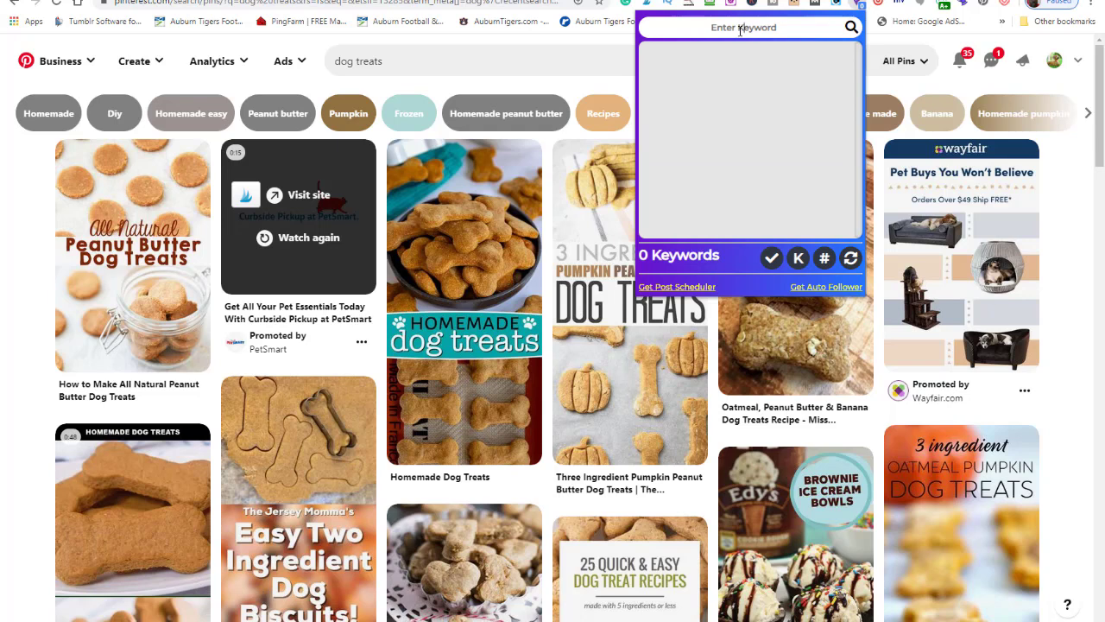
left_click(740, 30)
type("dog trr")
key("BackSpace")
type("eats")
left_click(849, 32)
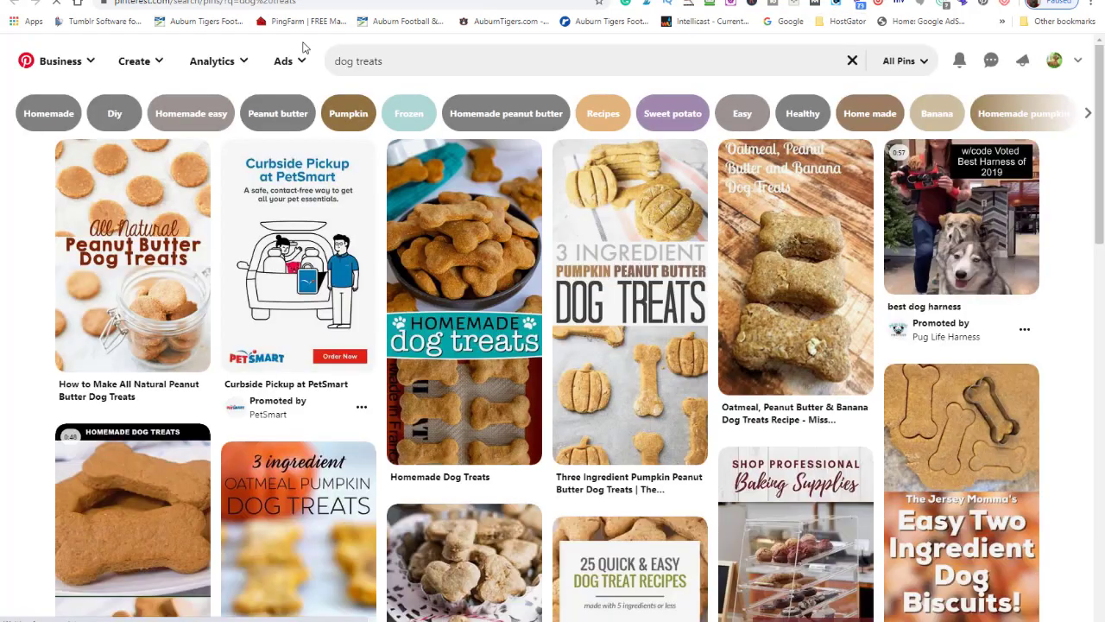
left_click(824, 0)
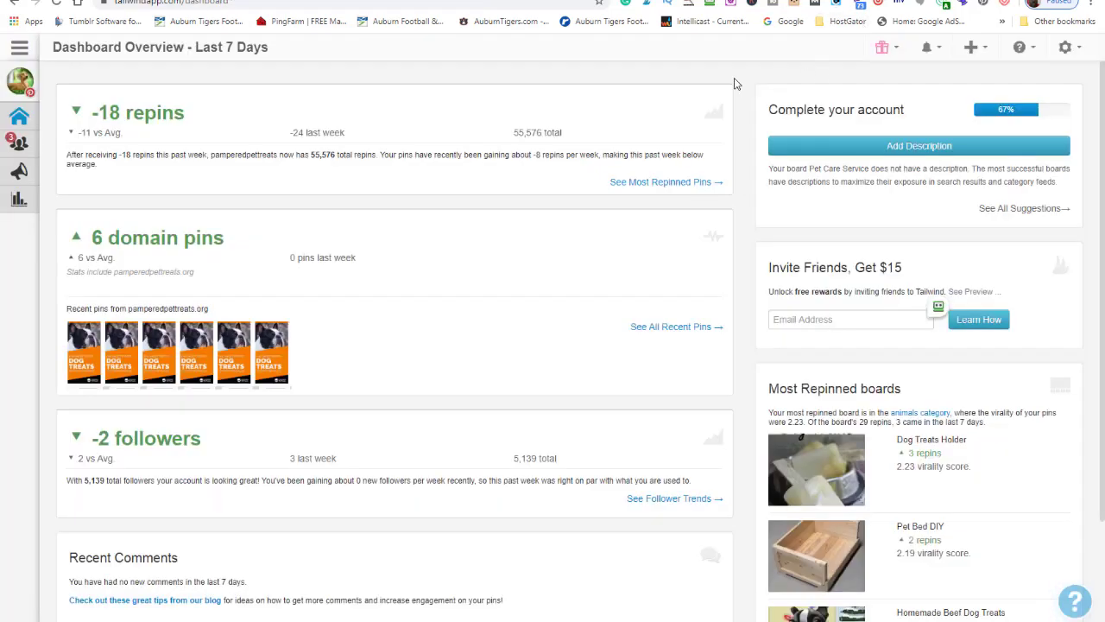
left_click(861, 5)
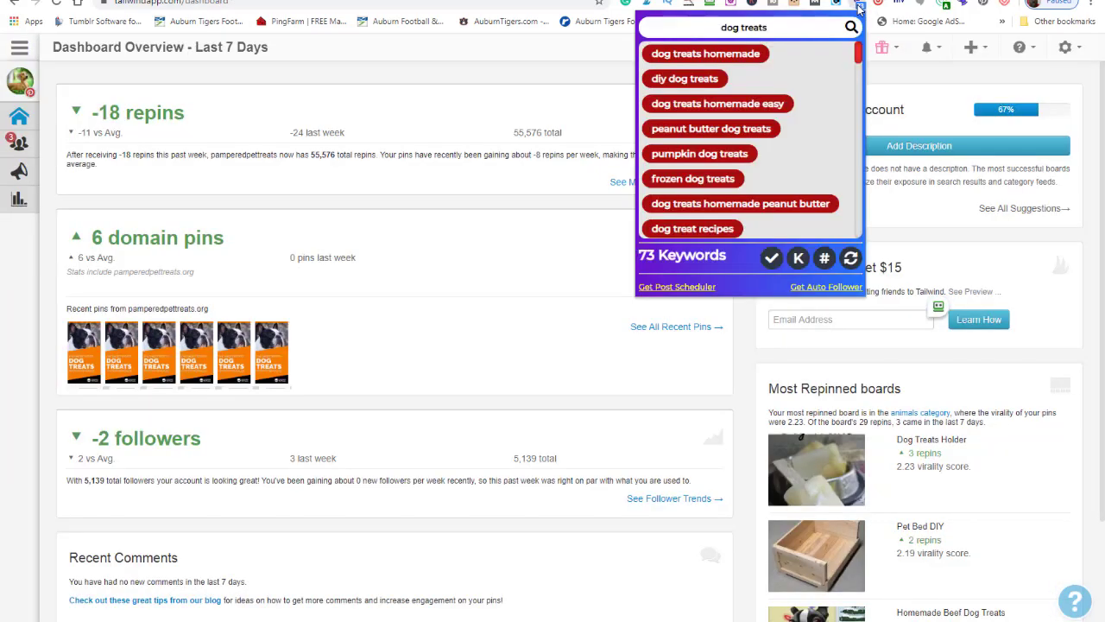
Return to the Pinterest dog treats results and review the options offered by the Cliprise extension.
left_click(587, 0)
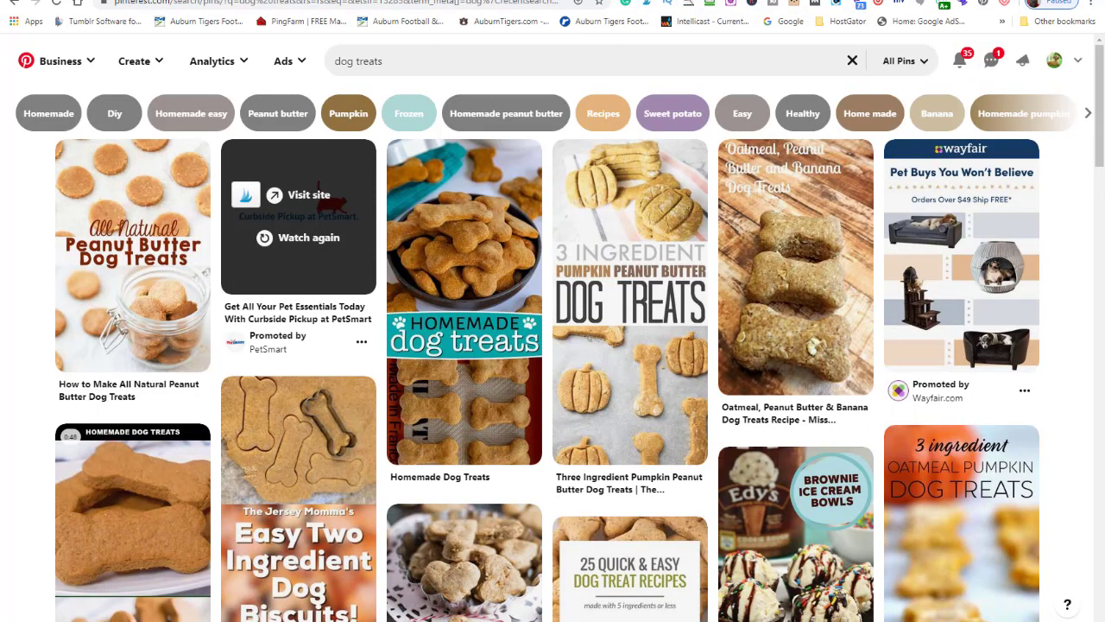
left_click(835, 7)
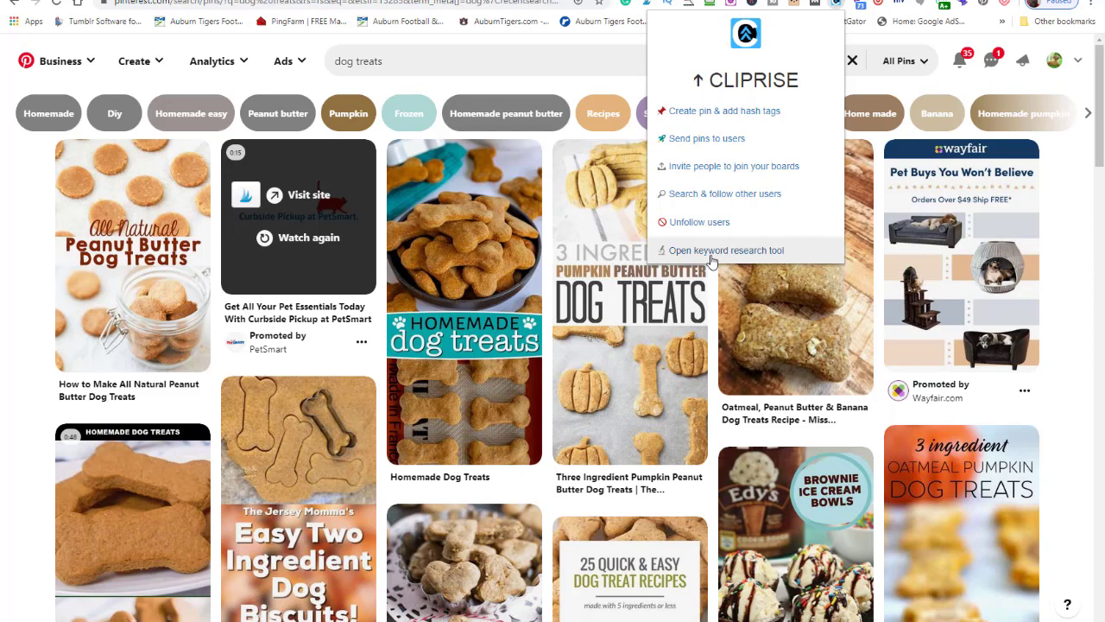
left_click(1005, 87)
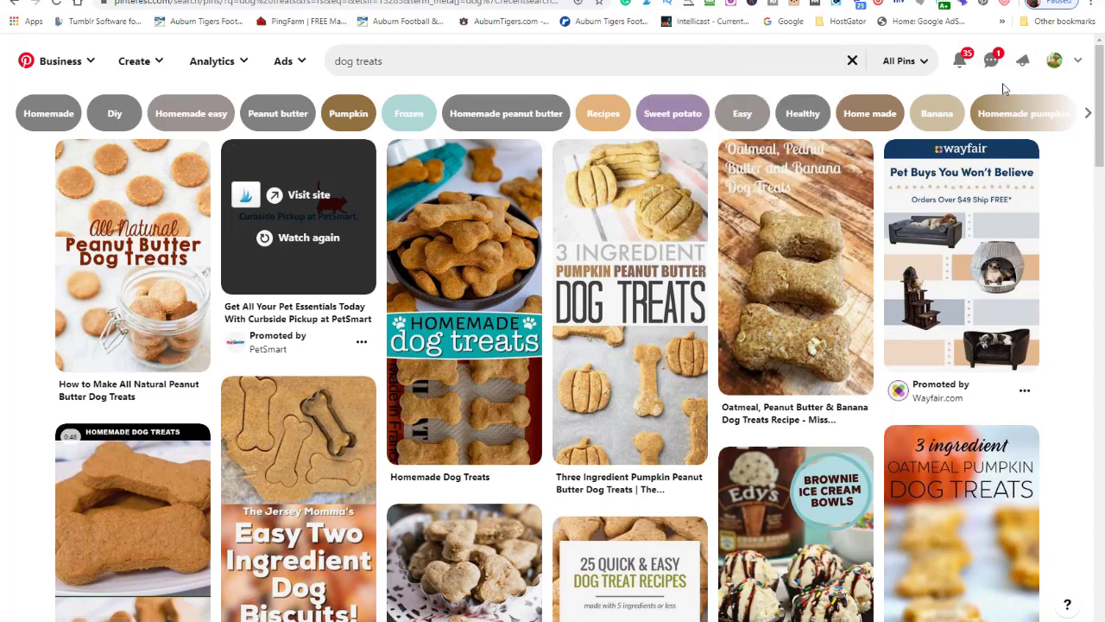
Open the Pampered Pet Treats profile and examine the image and description of The Sweet Potato Dog Treats Mystery Revealed pin.
left_click(1056, 60)
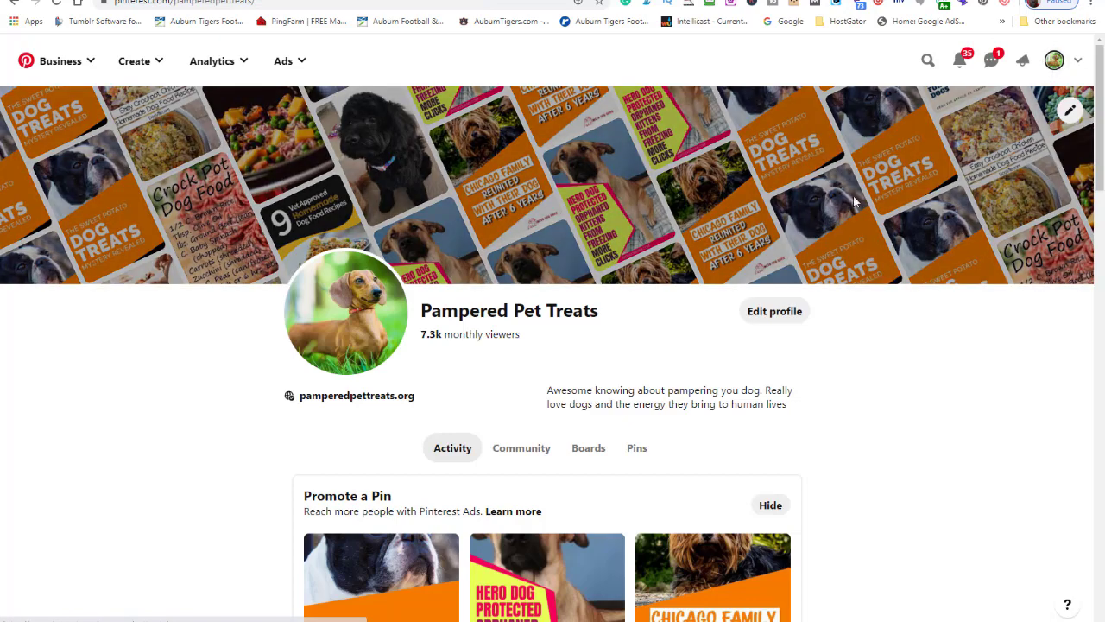
scroll(851, 193, "down", 3)
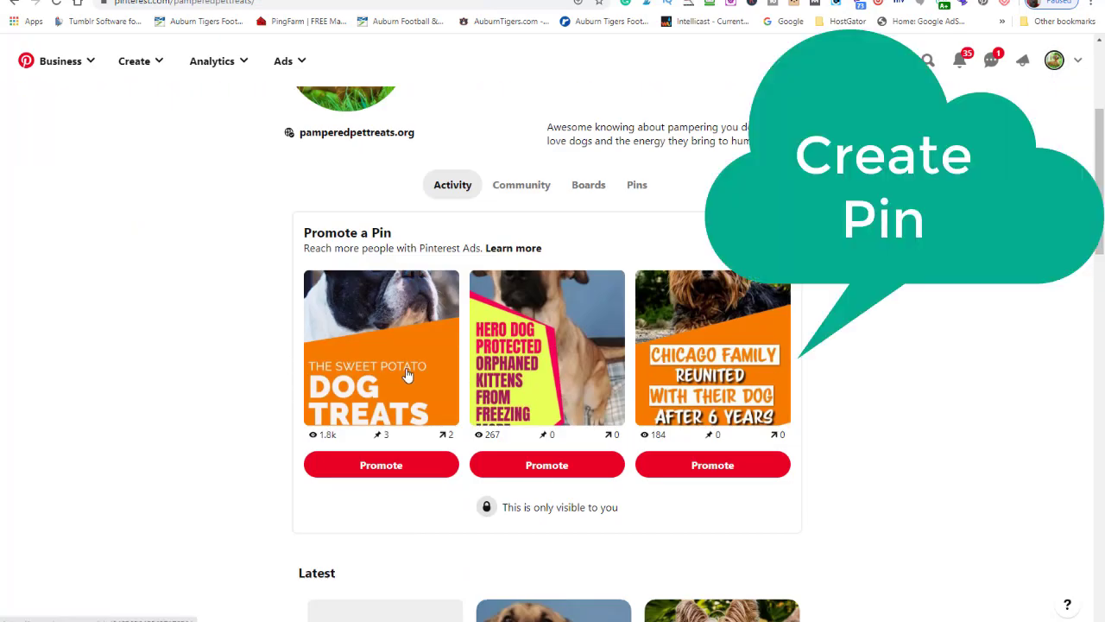
left_click(406, 371)
scroll(665, 314, "down", 2)
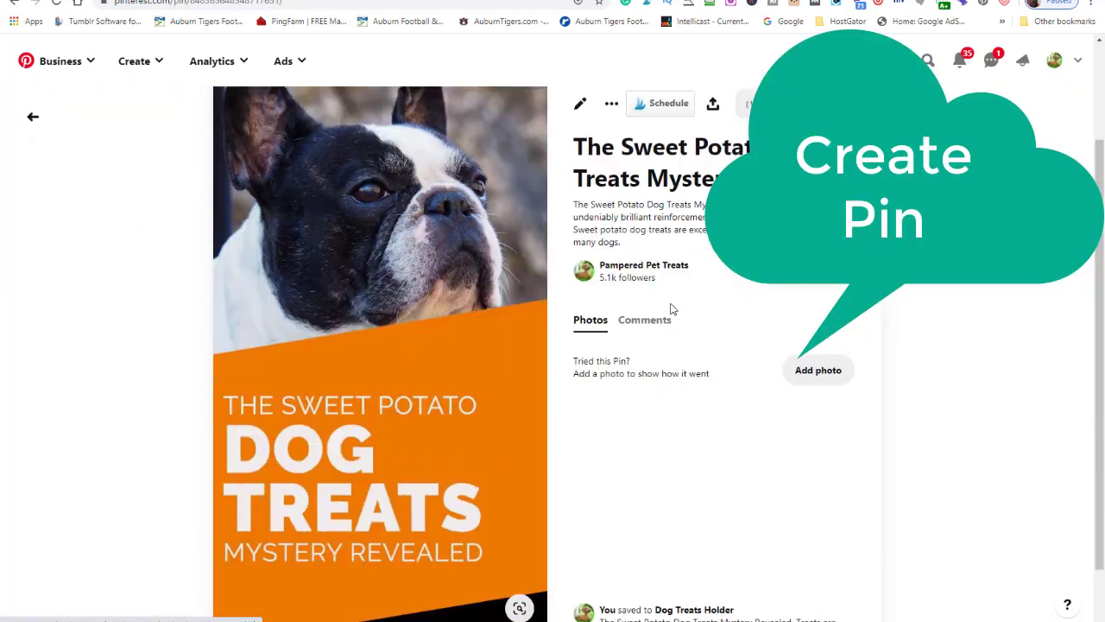
scroll(693, 287, "down", 3)
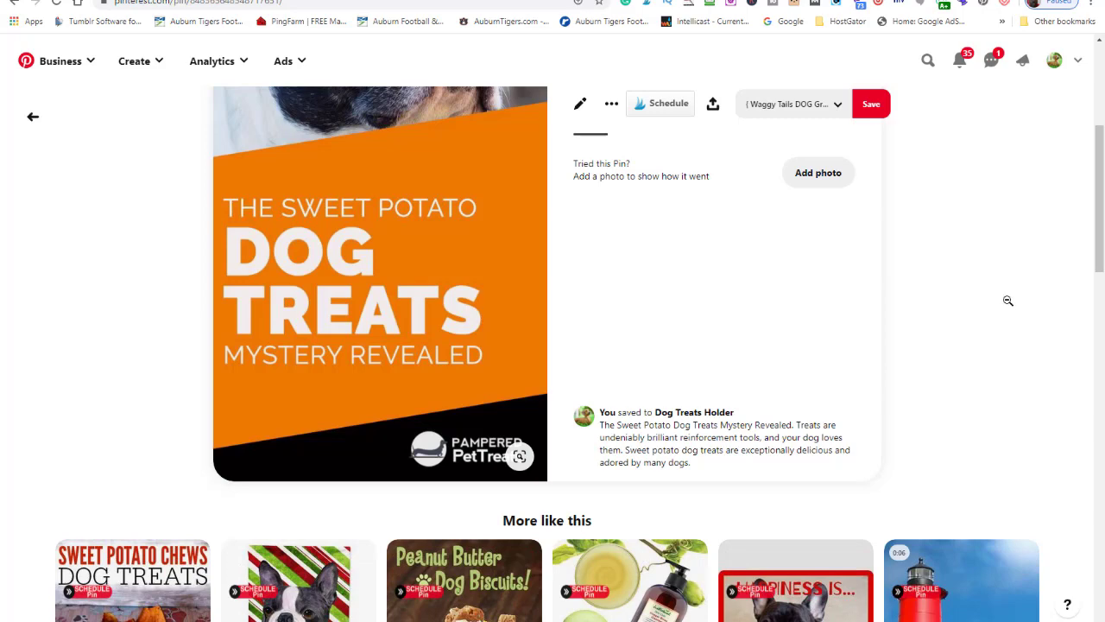
scroll(1007, 301, "up", 2)
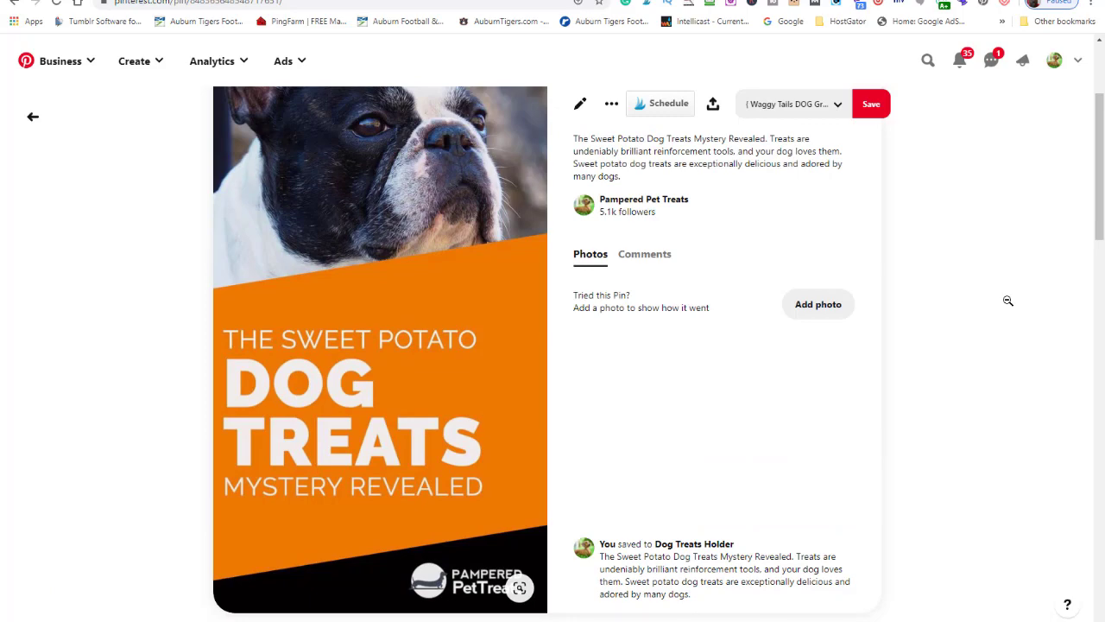
scroll(1007, 301, "up", 2)
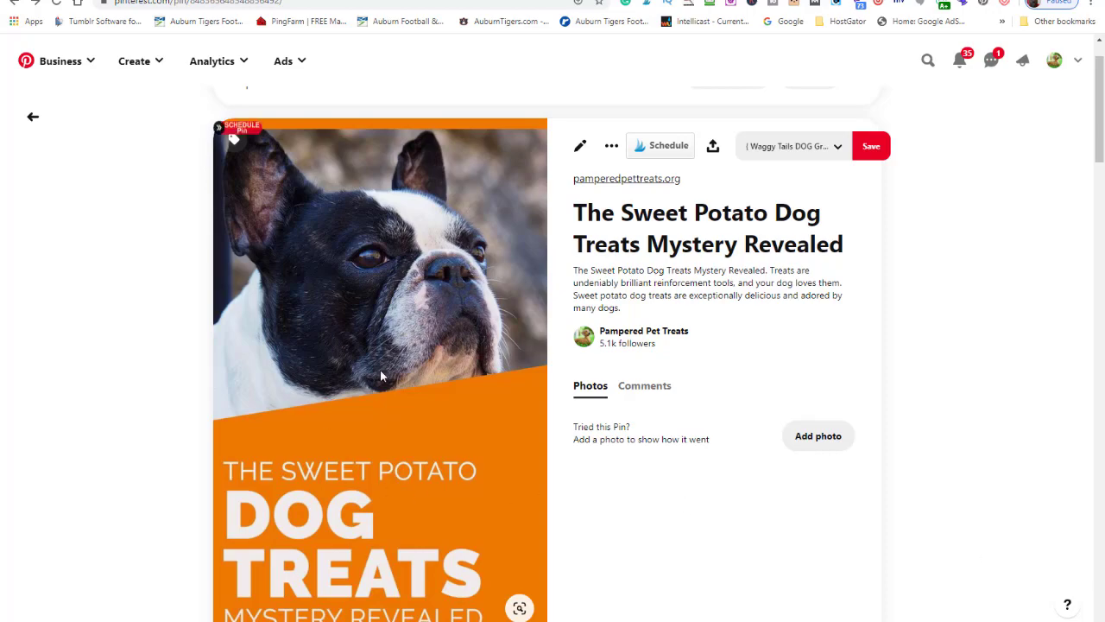
scroll(1048, 306, "down", 4)
left_click(1053, 289)
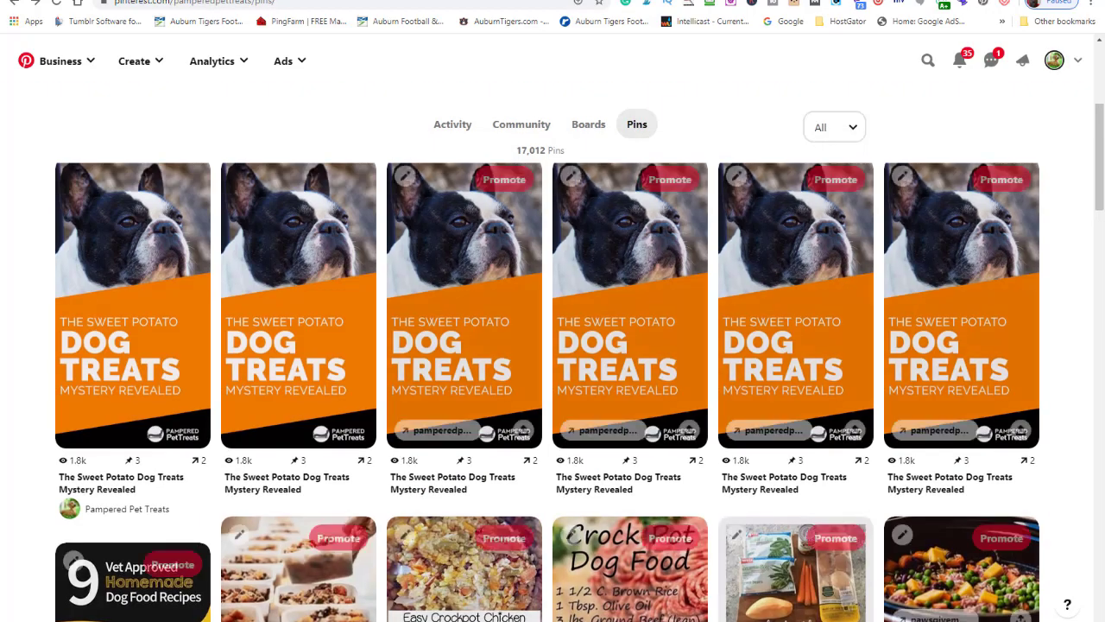
Open a copy of the Sweet Potato Dog Treats pin from the profile's pins and view the website article it links to.
left_click(604, 315)
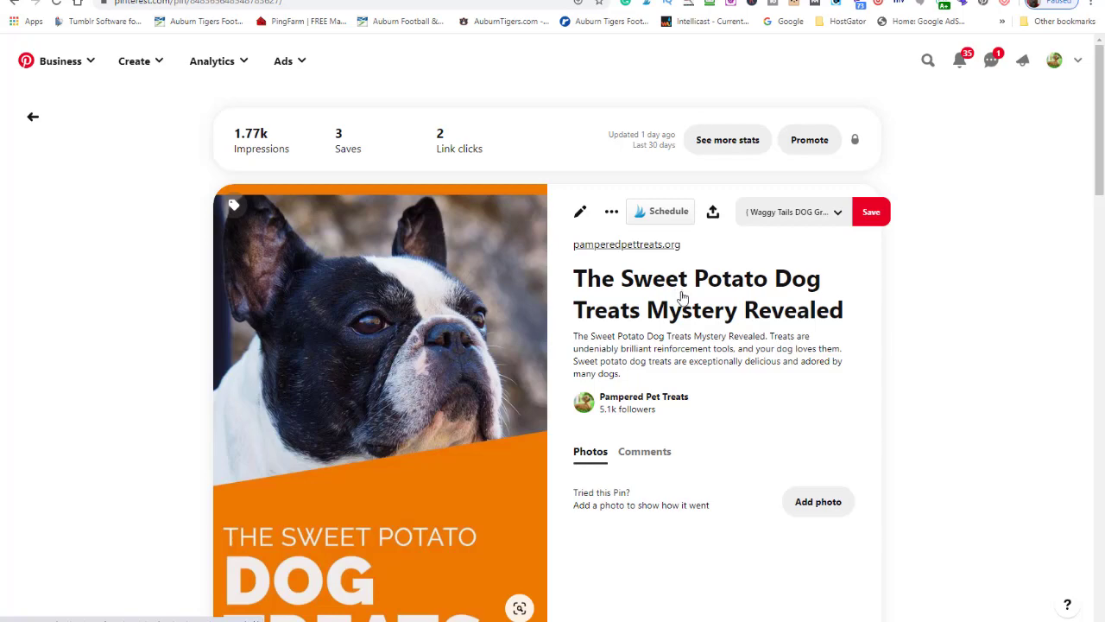
scroll(360, 338, "down", 2)
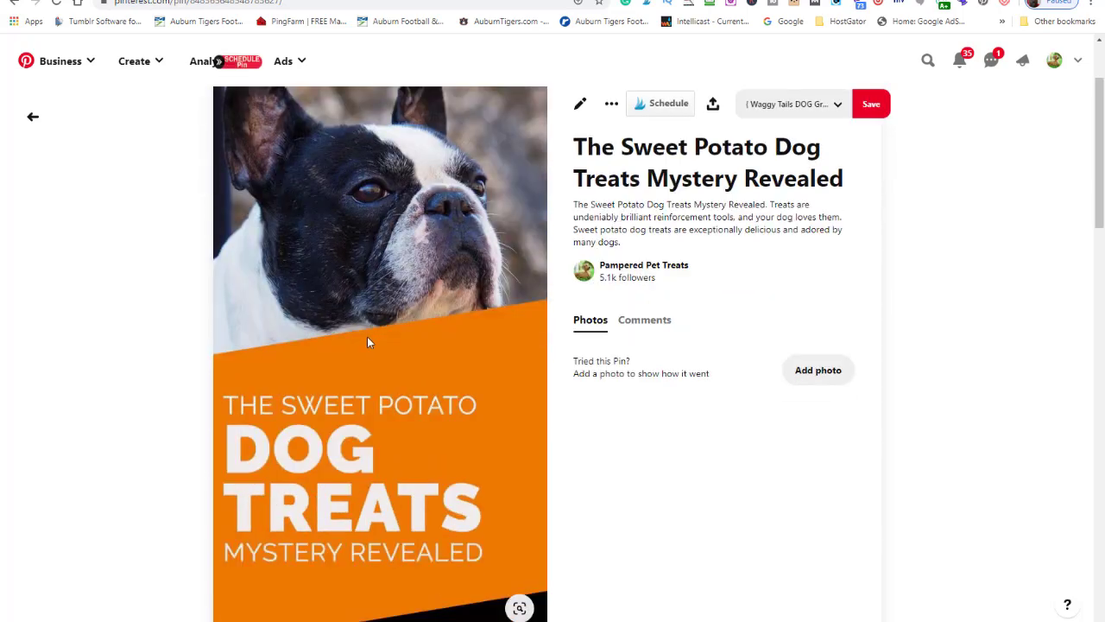
scroll(367, 343, "up", 2)
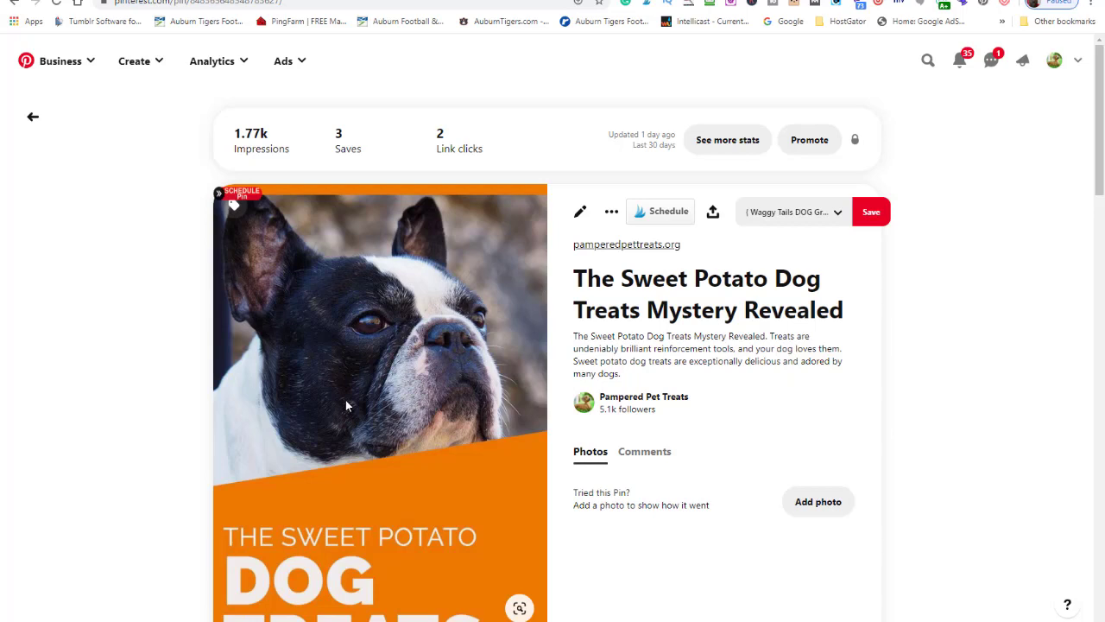
left_click(698, 321)
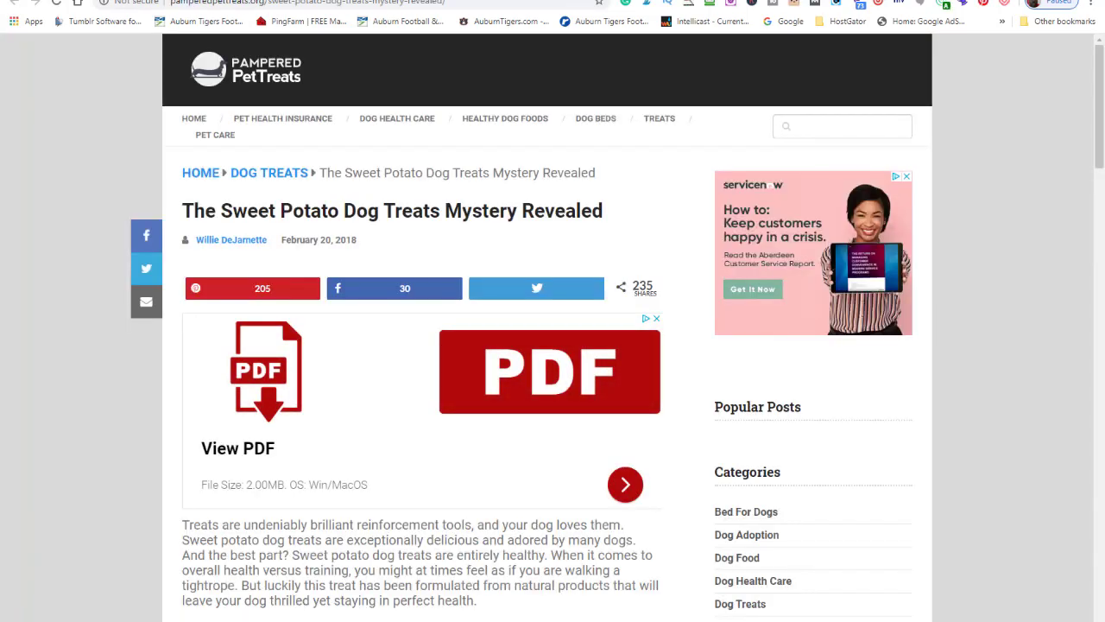
left_click(254, 0)
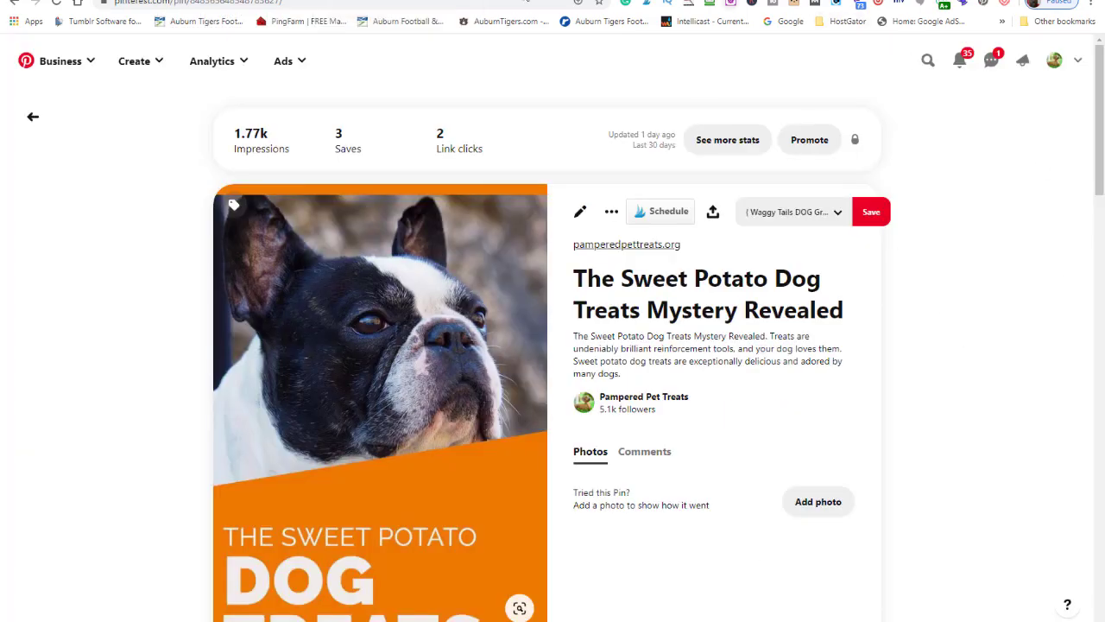
Switch to Tailwind and open the Tribes page.
left_click(473, 0)
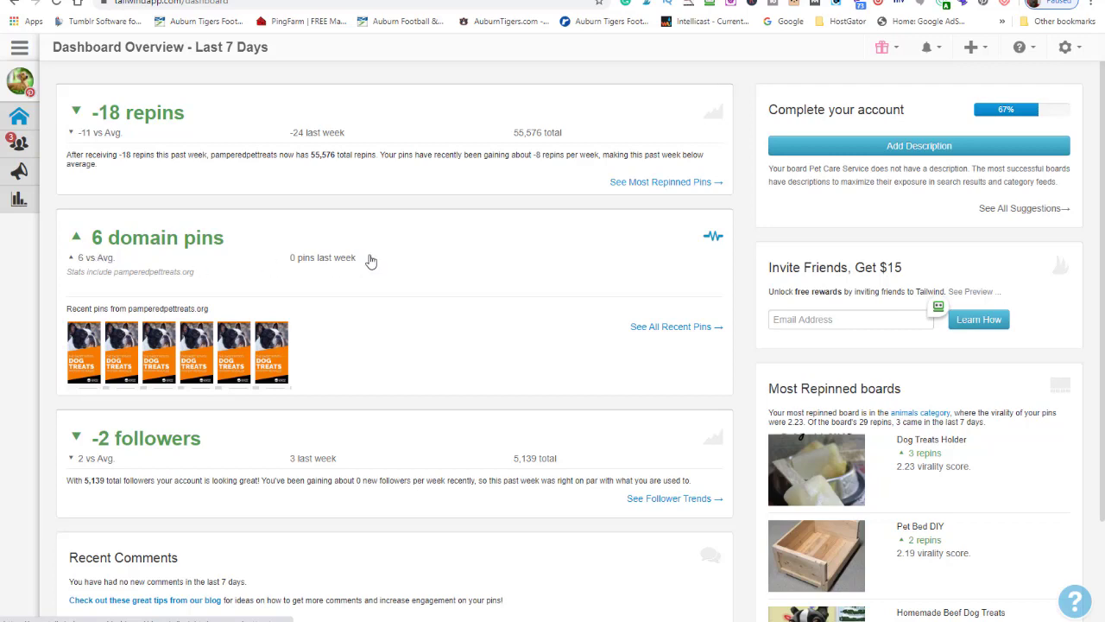
mouse_move(34, 129)
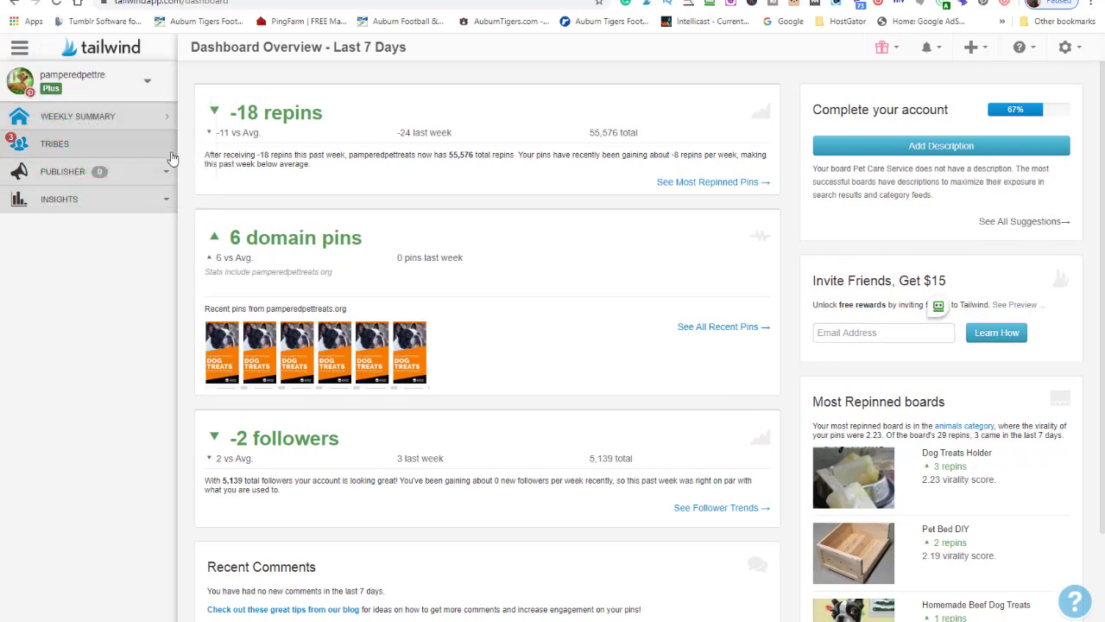
left_click(64, 145)
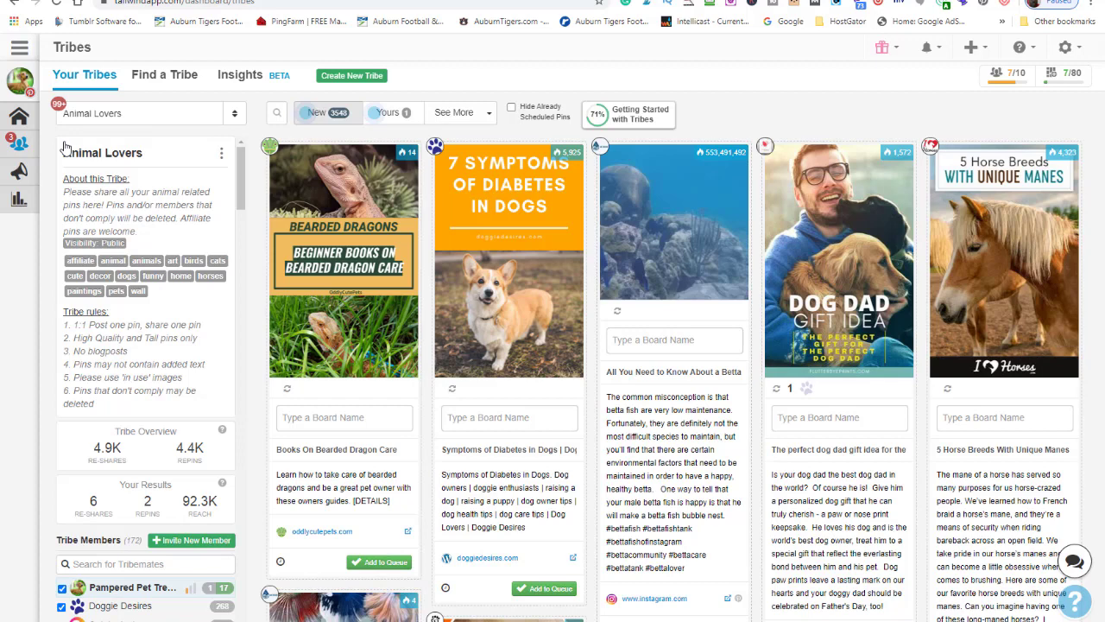
Open the "Dogs - Dog Training, Treat Recipes and Puppy Tips" tribe and review the account's own contributed pins and the new content.
left_click(234, 116)
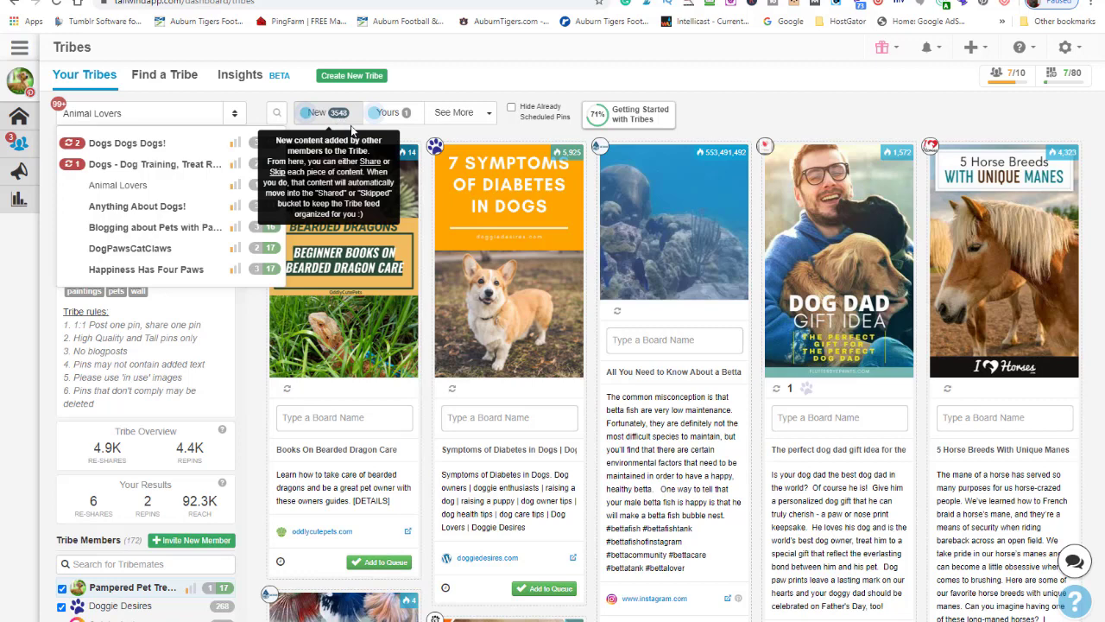
left_click(170, 168)
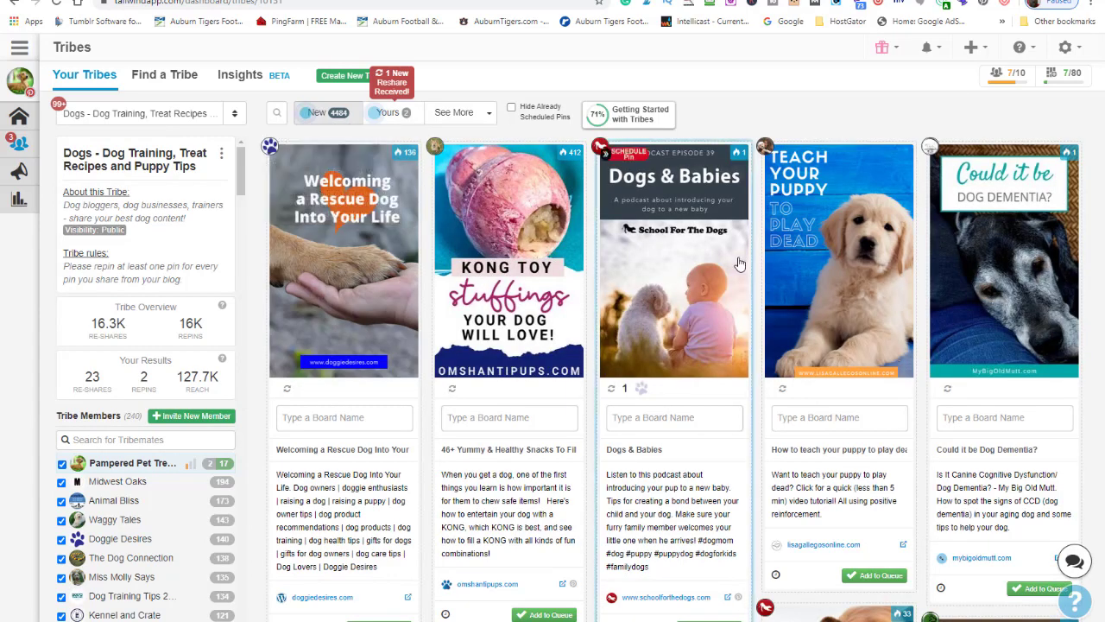
left_click(388, 116)
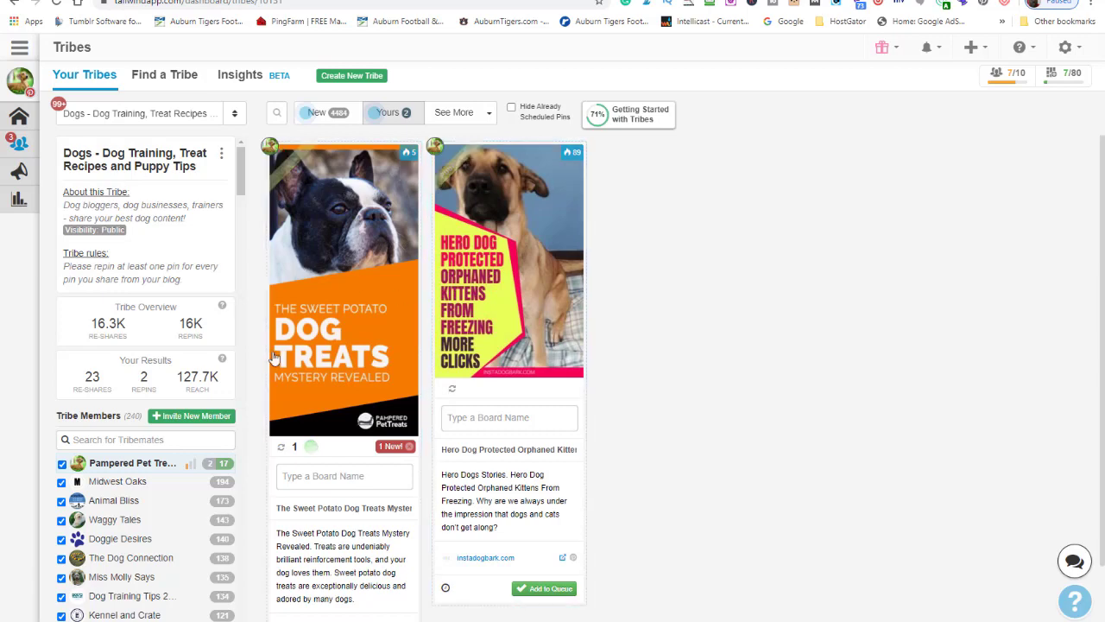
left_click(337, 112)
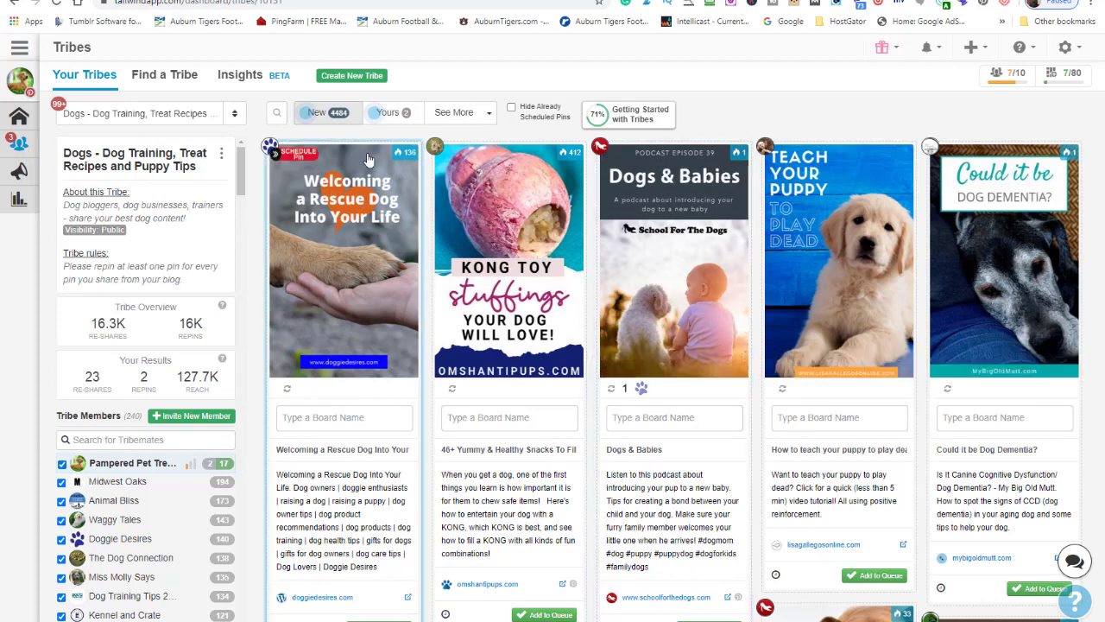
Switch to the "Anything About Dogs!" tribe, dismiss the contribution hint, and review the account's own contributed pins.
left_click(235, 116)
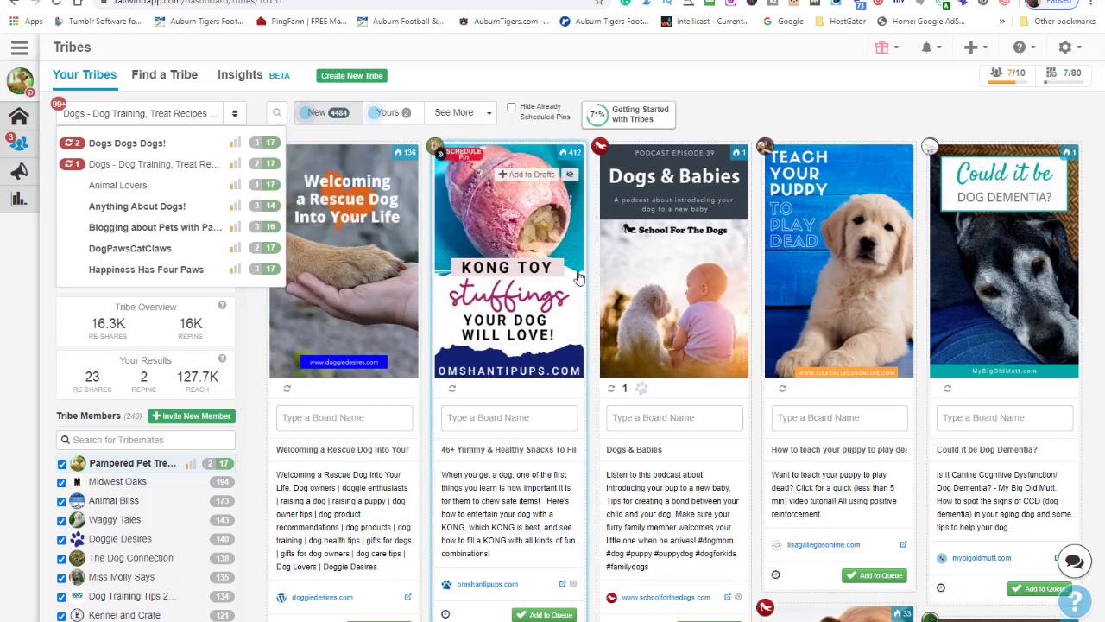
left_click(136, 207)
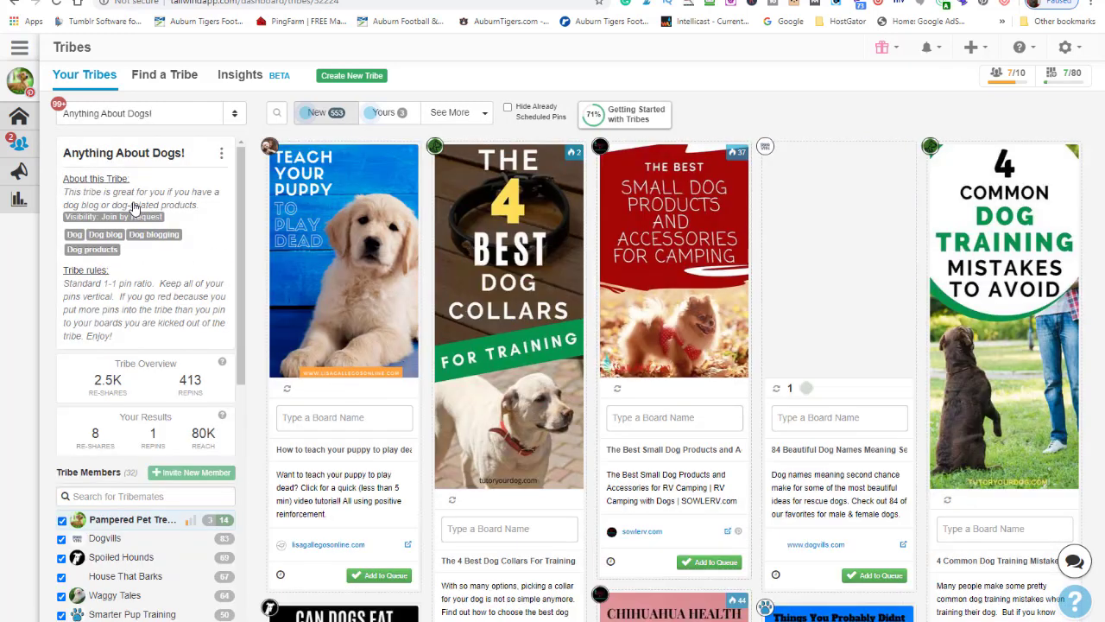
left_click(375, 116)
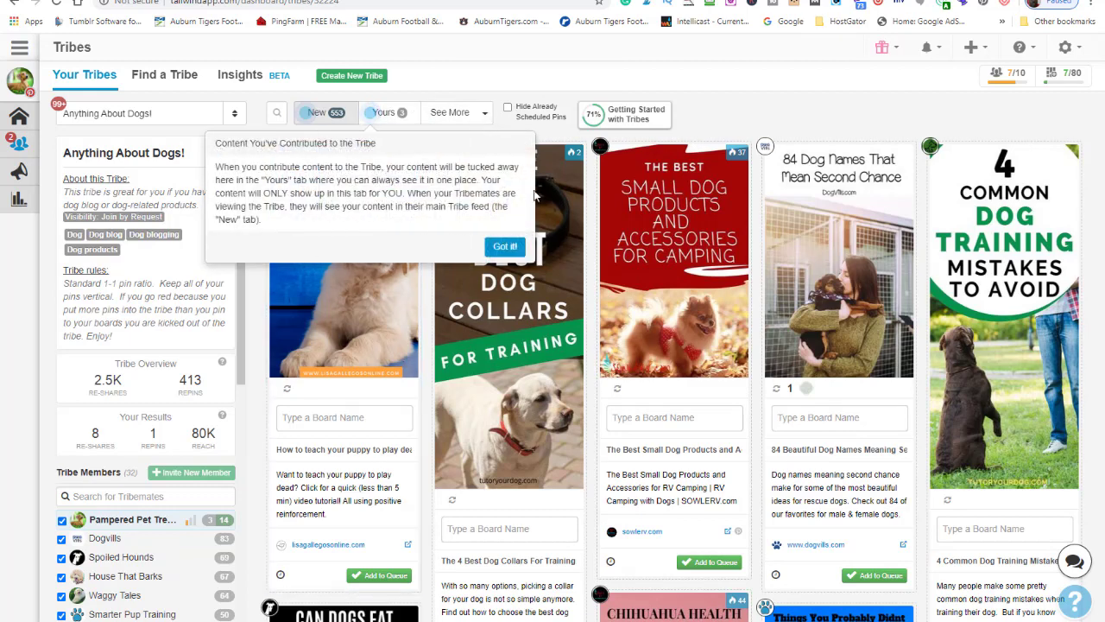
left_click(501, 250)
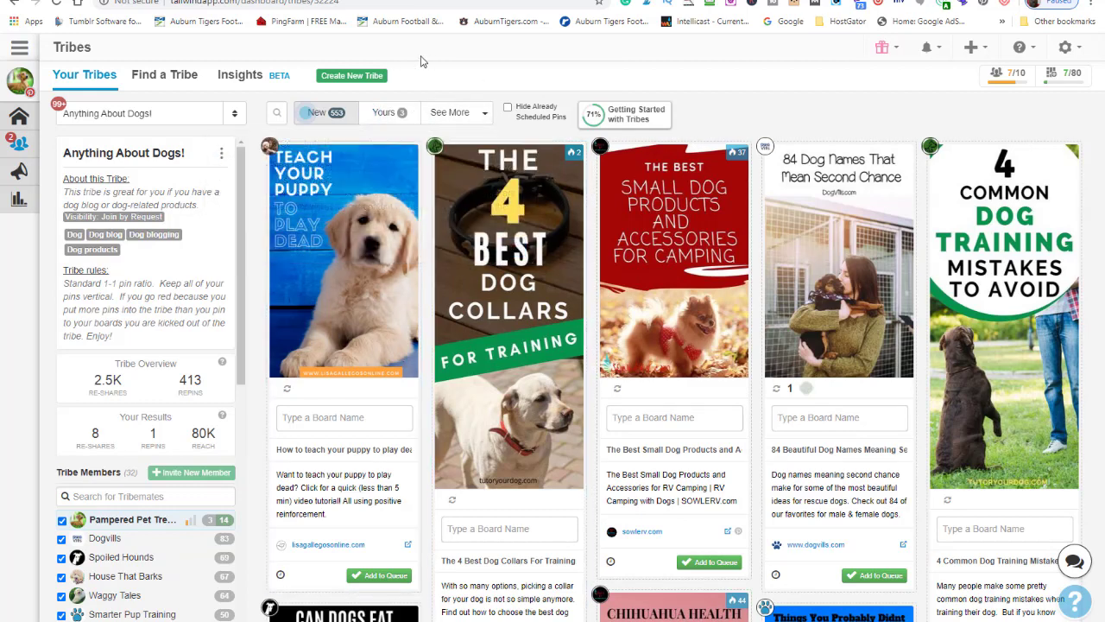
left_click(385, 115)
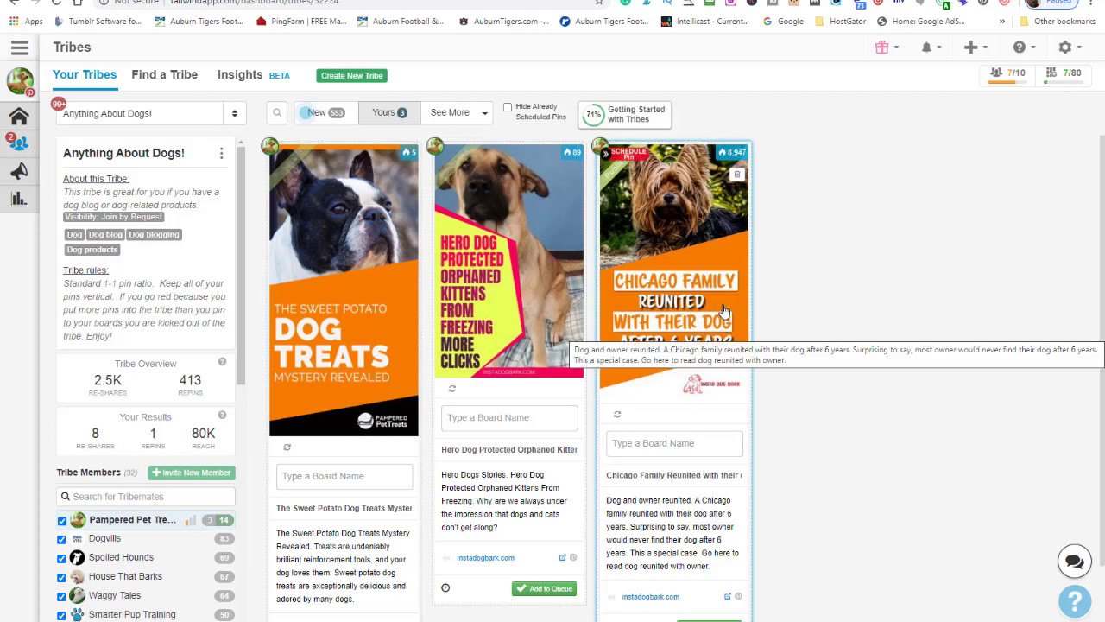
mouse_move(727, 154)
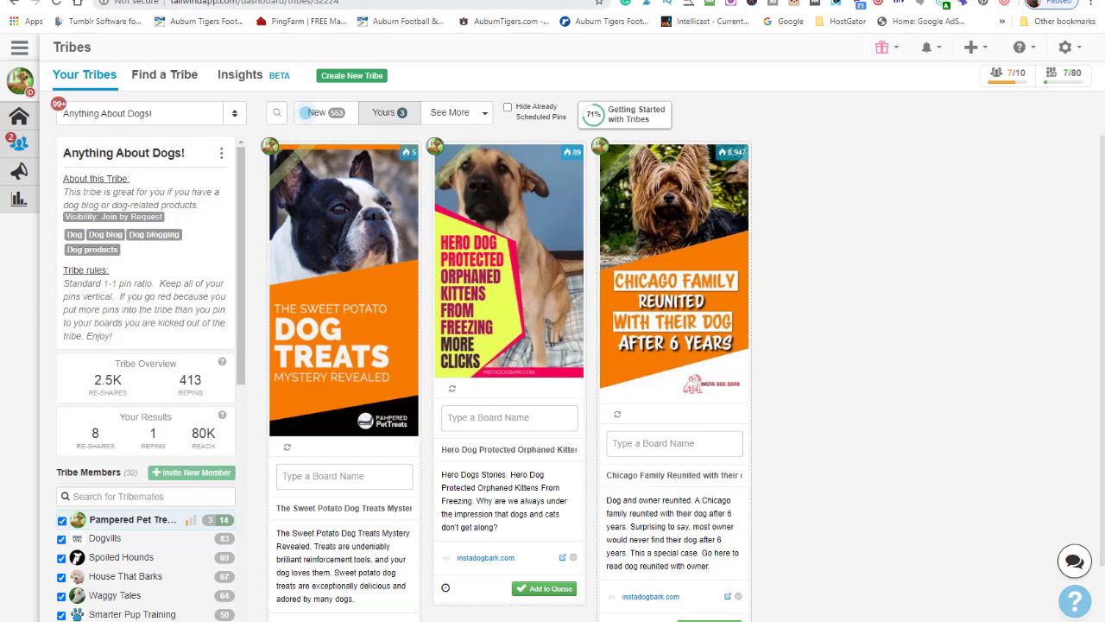
Switch to Pinterest and return from the home feed to the Sweet Potato Dog Treats pin.
left_click(561, 0)
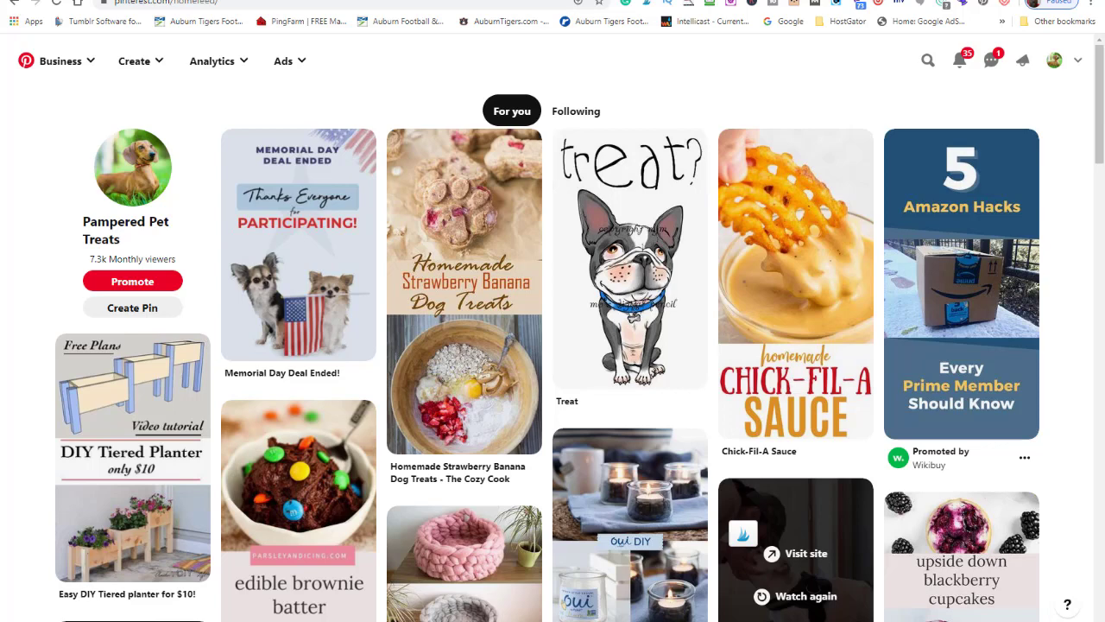
key("ctrl+t")
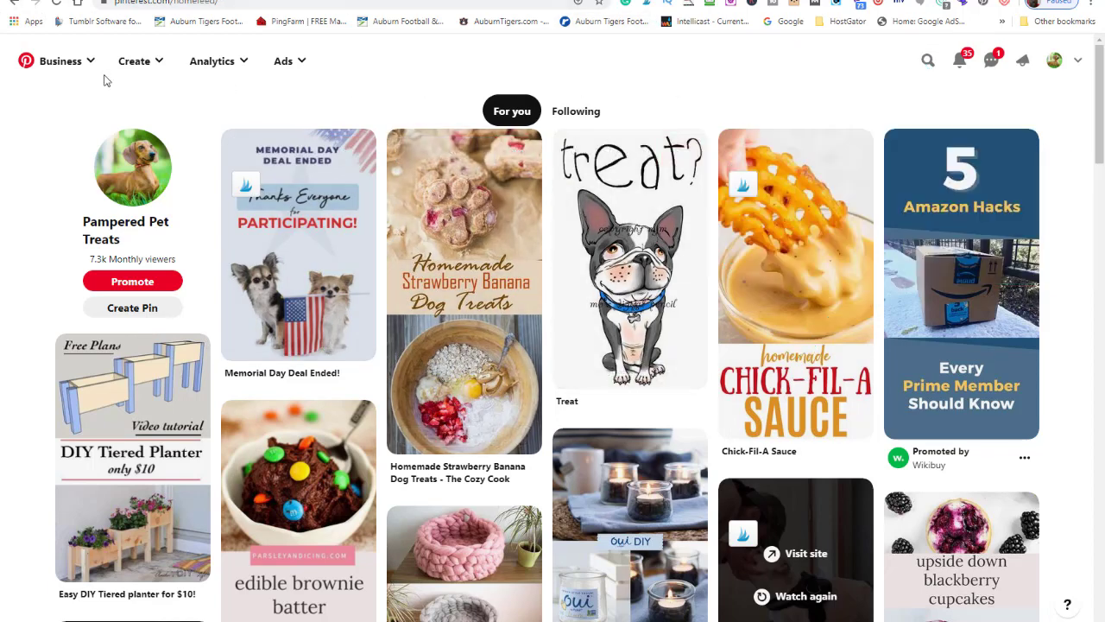
left_click(14, 8)
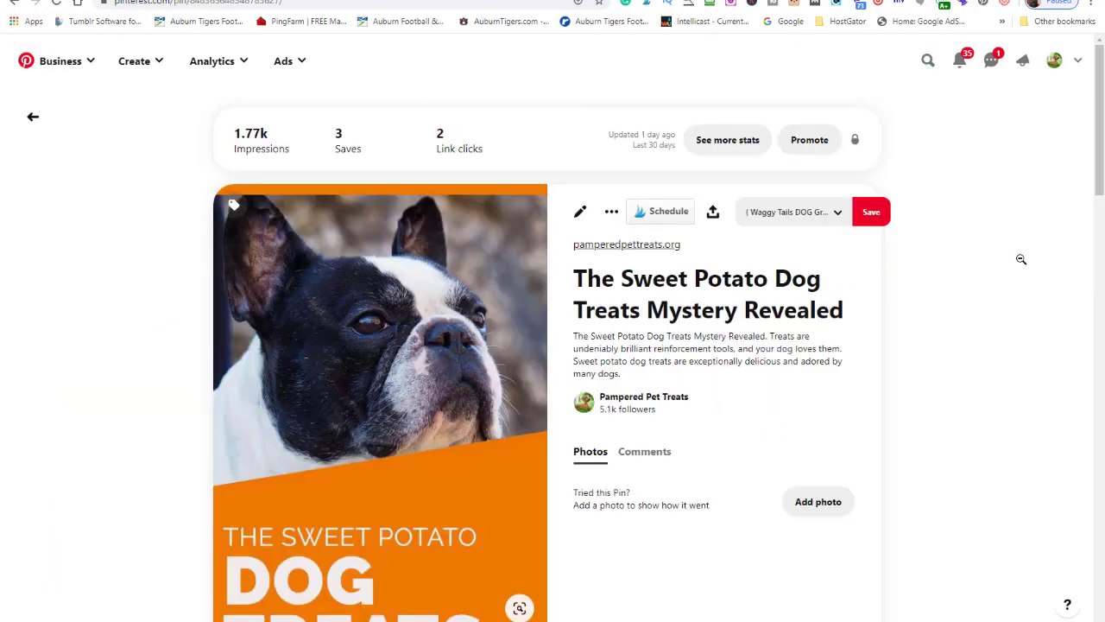
Open the website article linked from the Sweet Potato Dog Treats pin and read through to its related articles.
left_click(747, 315)
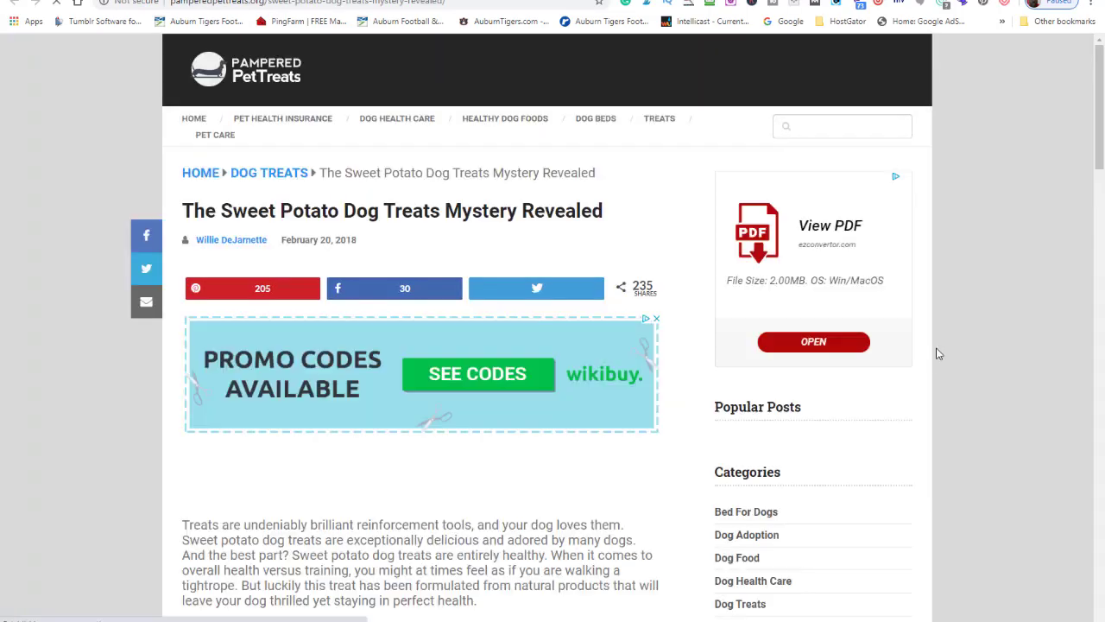
scroll(938, 349, "down", 1)
scroll(944, 338, "down", 8)
scroll(953, 307, "up", 6)
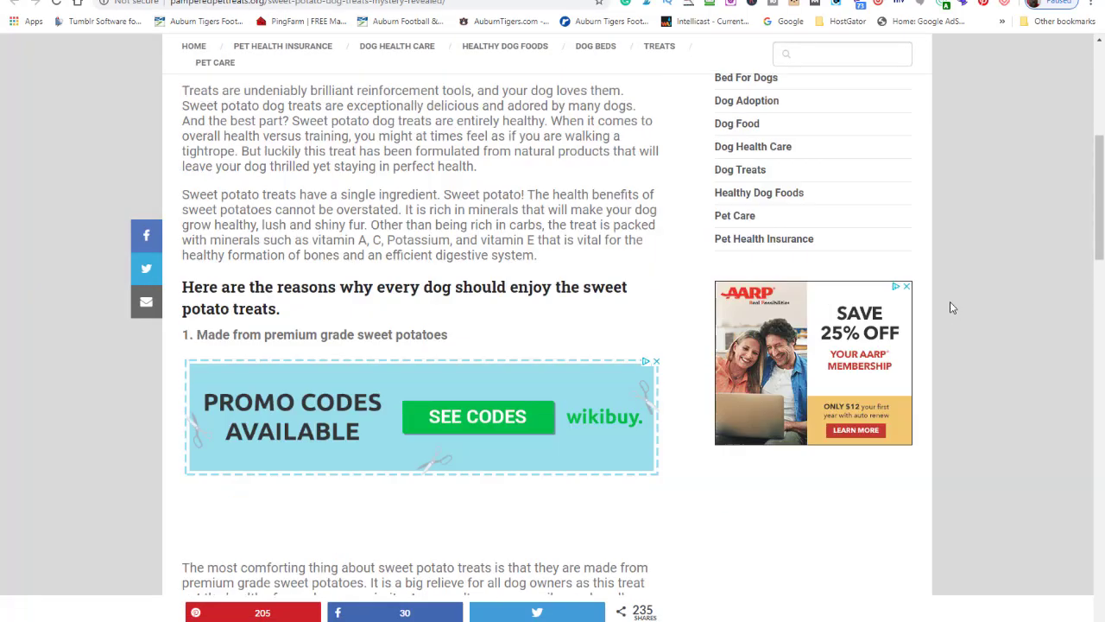
scroll(951, 307, "down", 14)
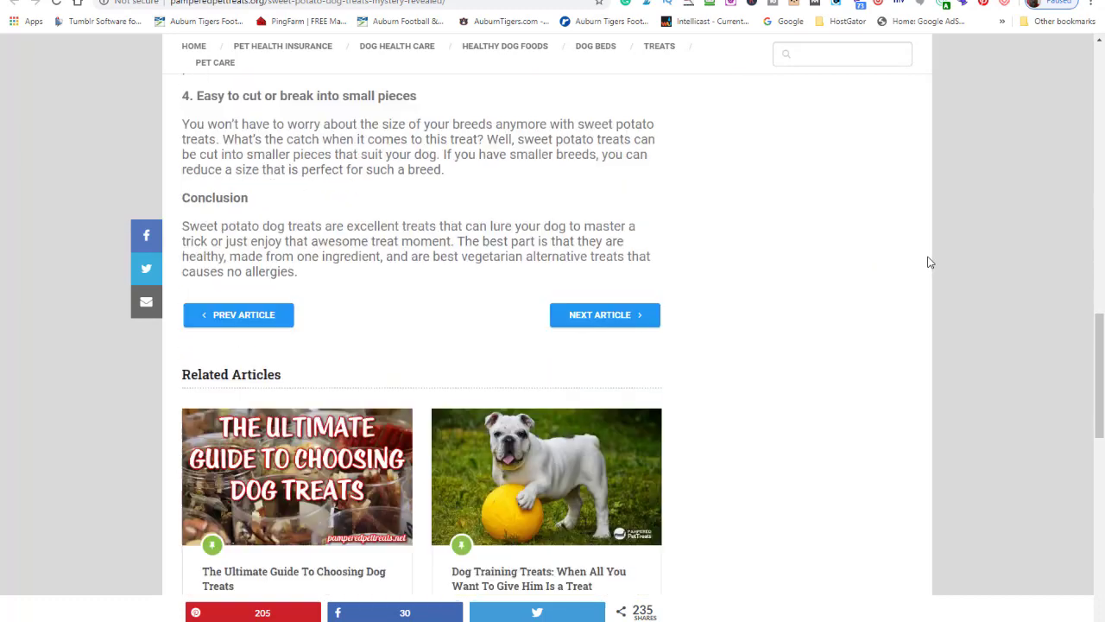
mouse_move(492, 335)
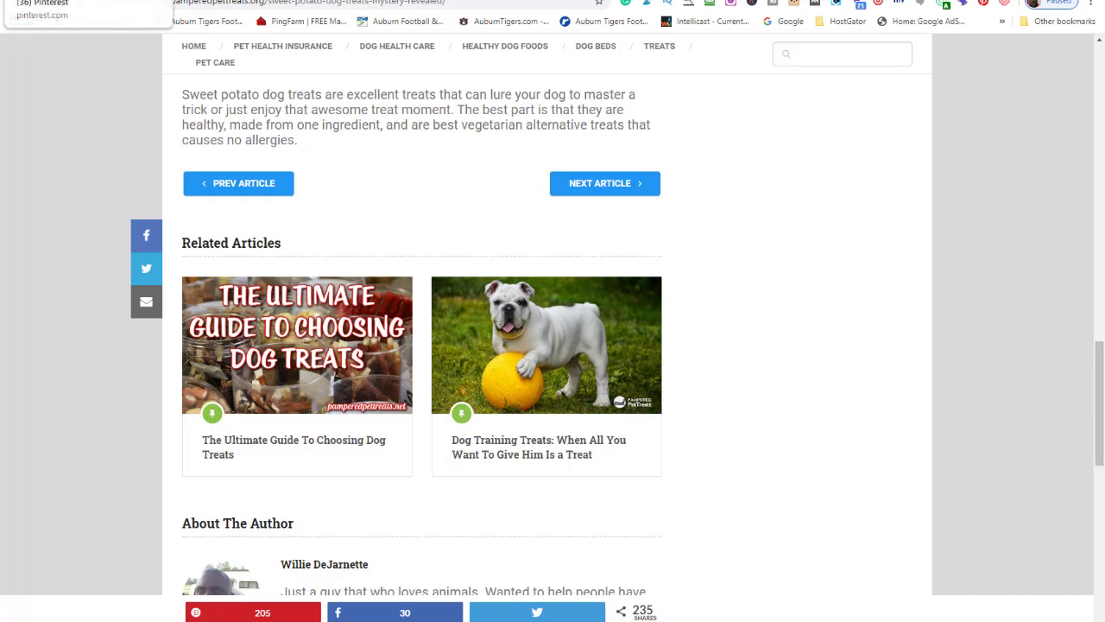
Return to the Pinterest pin, open the account's Analytics overview, and review the impressions, top boards and top pins.
left_click(52, 1)
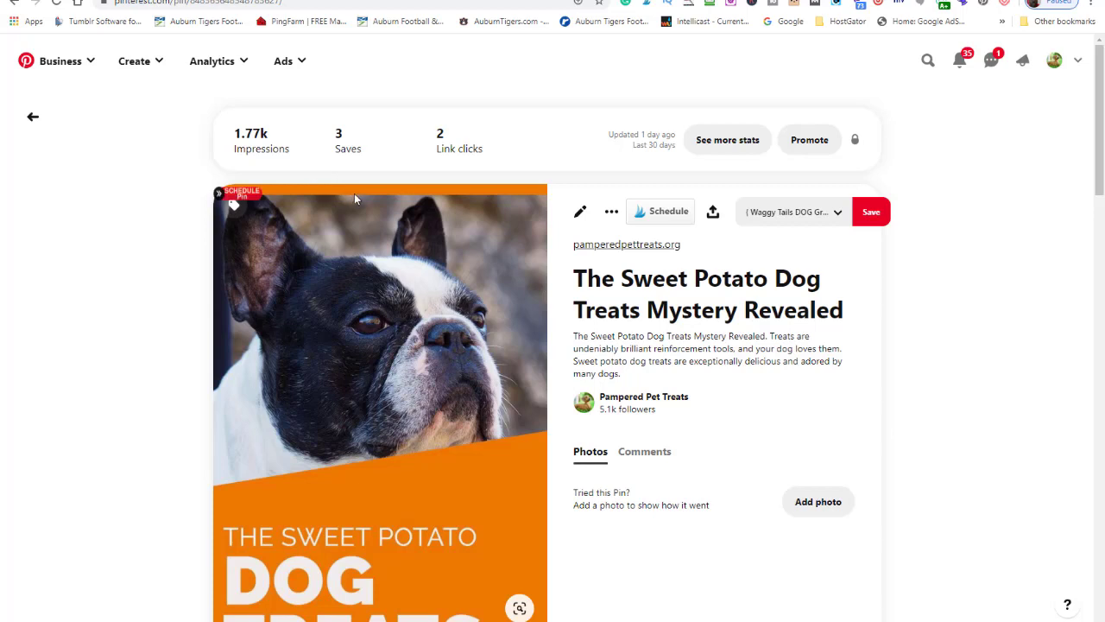
left_click(212, 73)
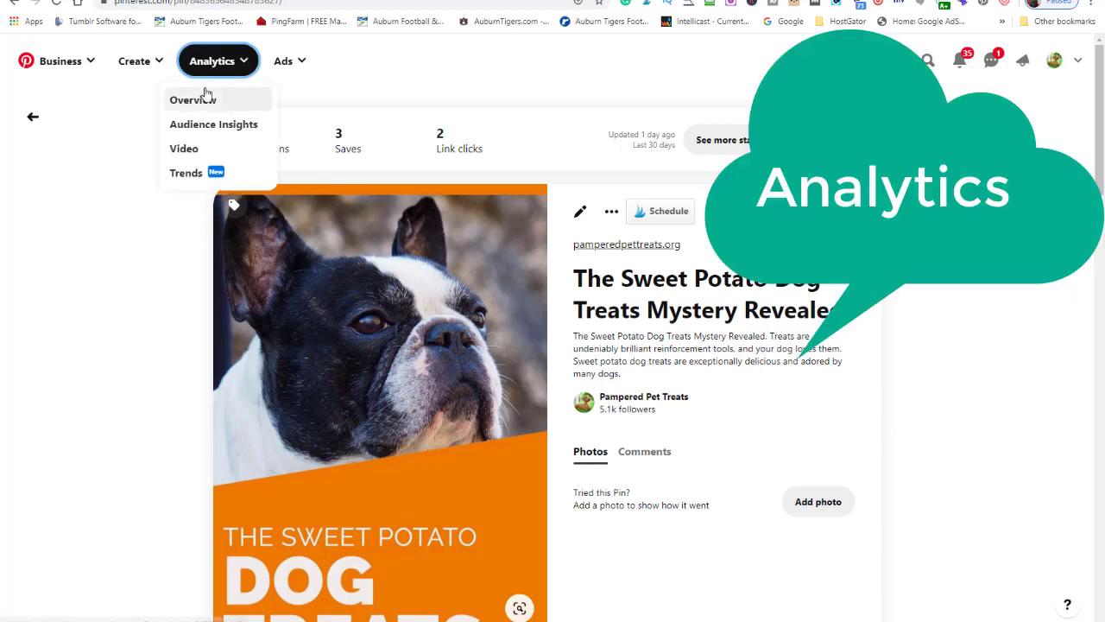
left_click(204, 100)
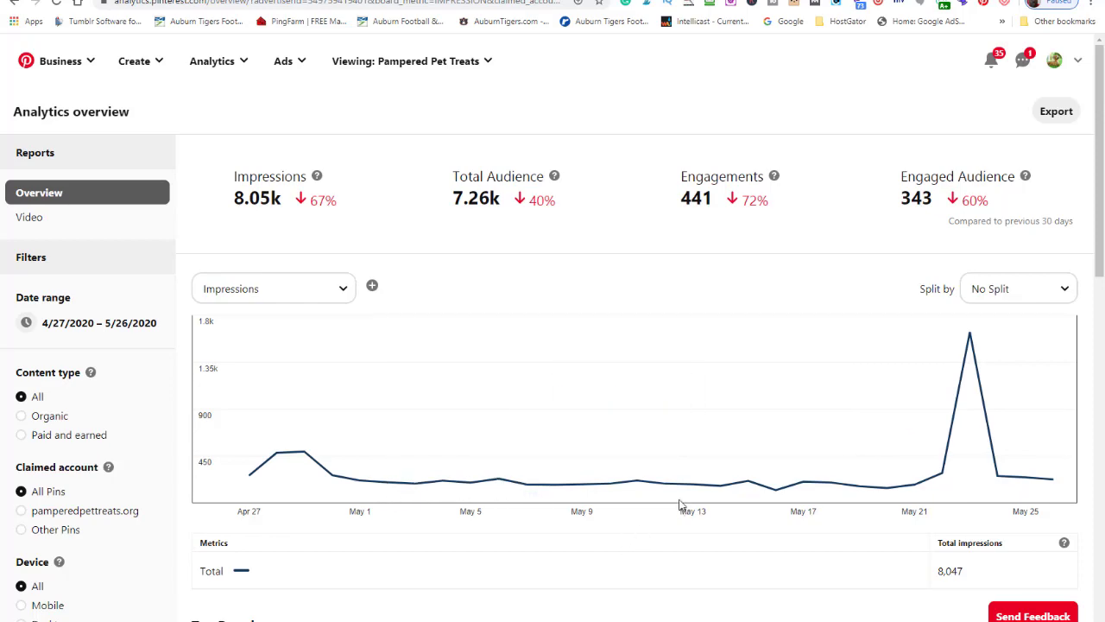
scroll(686, 501, "down", 3)
scroll(682, 475, "down", 2)
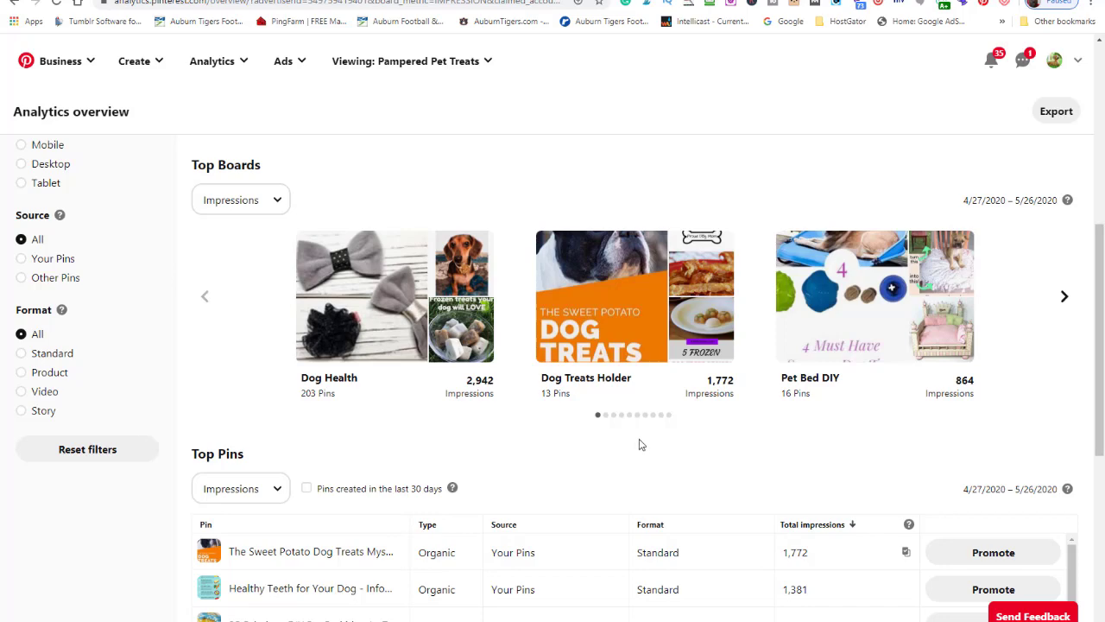
scroll(639, 442, "down", 2)
scroll(639, 436, "down", 1)
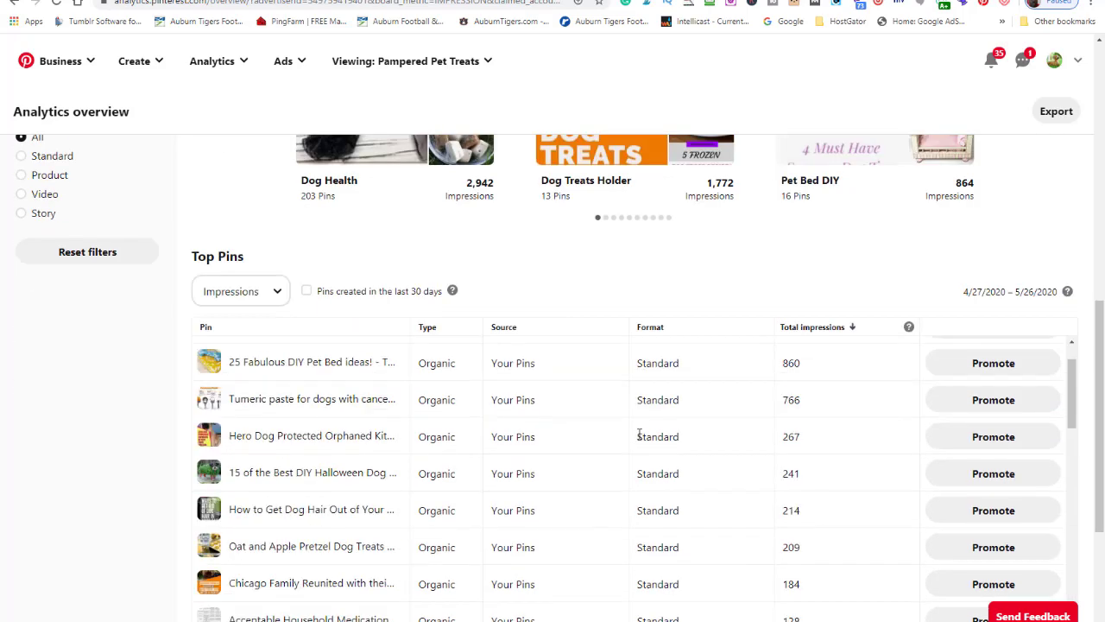
scroll(639, 436, "up", 1)
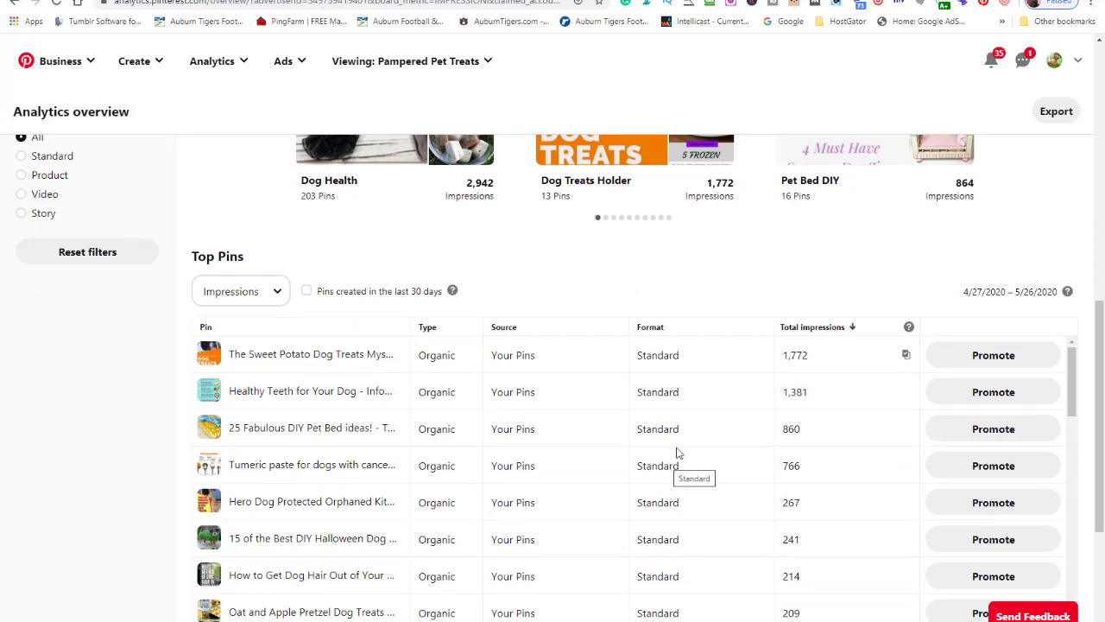
Open the Sweet Potato Dog Treats pin from the top pins list and view its stats and similar pins.
mouse_move(341, 347)
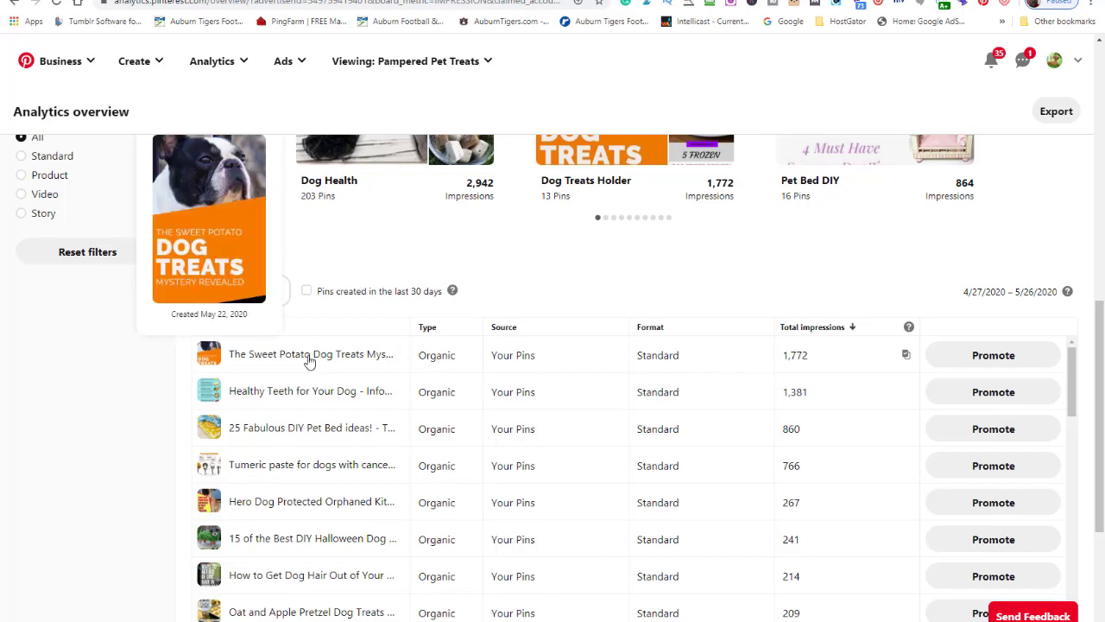
left_click(309, 361)
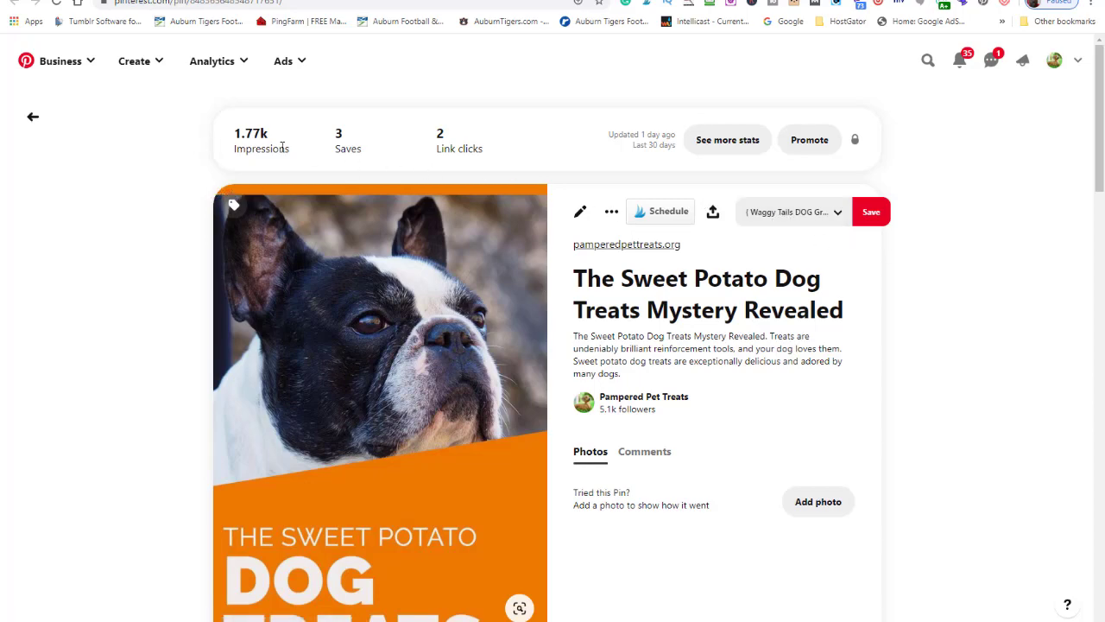
scroll(887, 273, "down", 5)
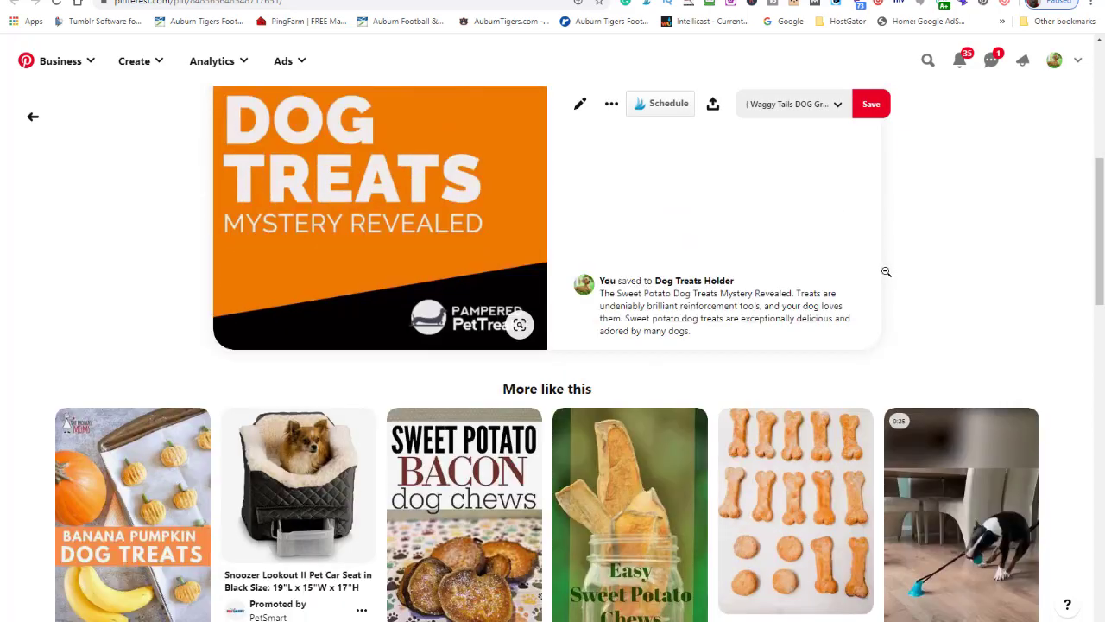
scroll(886, 272, "down", 3)
scroll(863, 273, "down", 3)
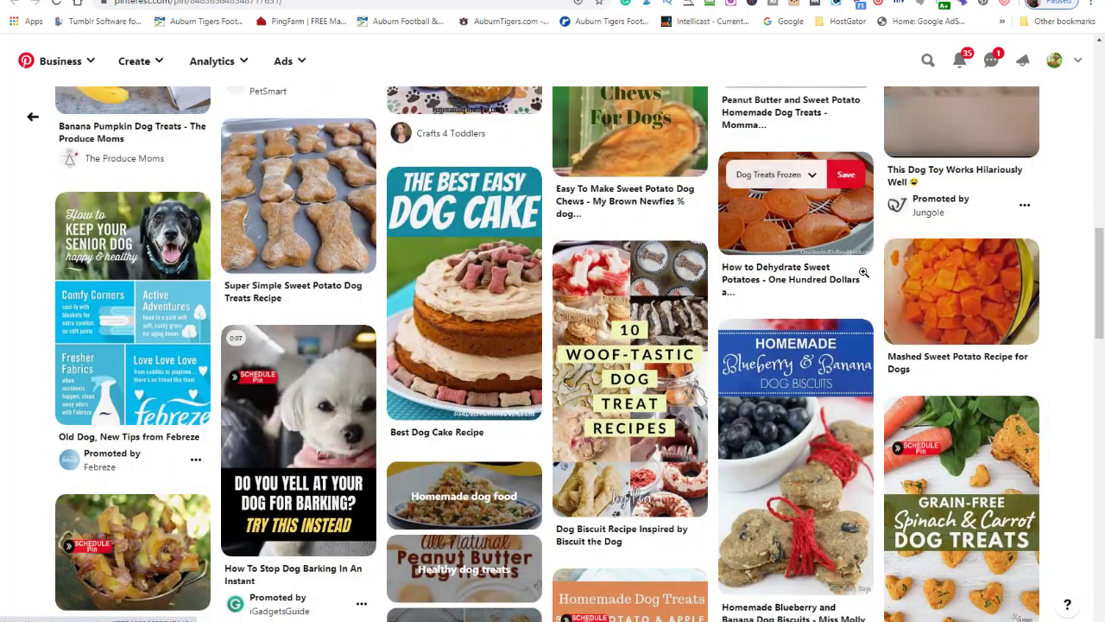
scroll(855, 270, "down", 2)
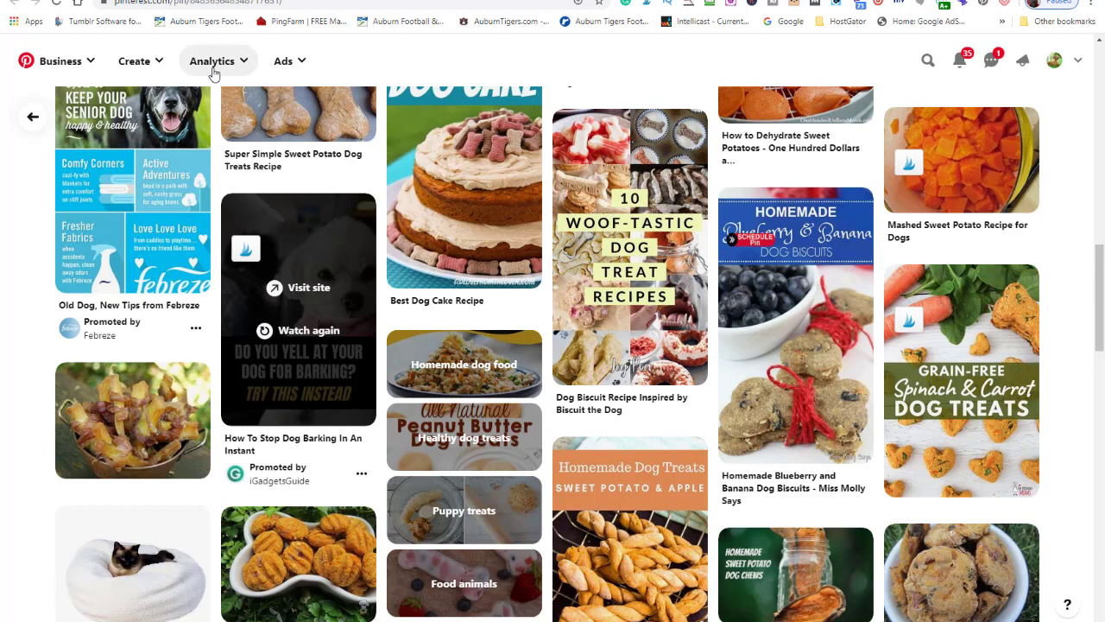
Open Audience Insights and examine the audience's interests, age, gender, location and device breakdowns.
left_click(213, 62)
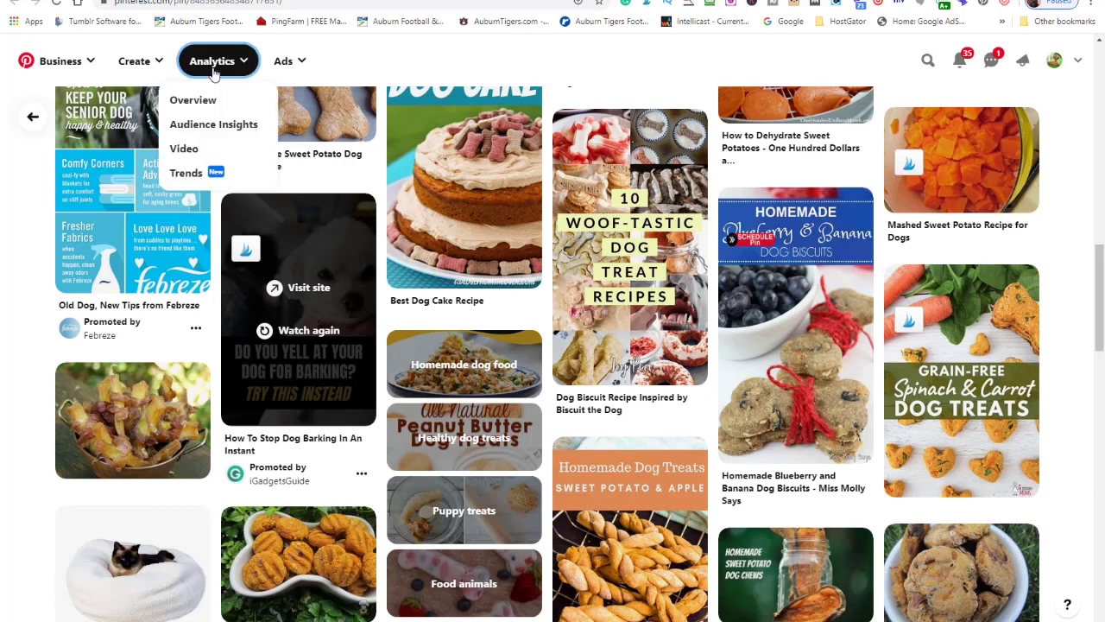
left_click(198, 131)
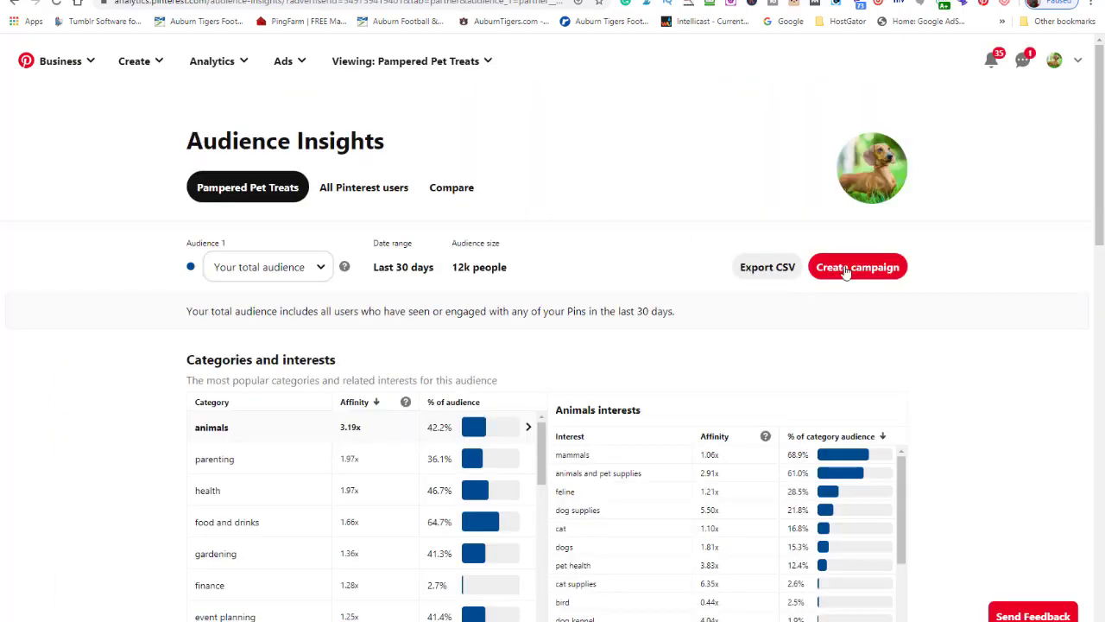
scroll(957, 299, "down", 5)
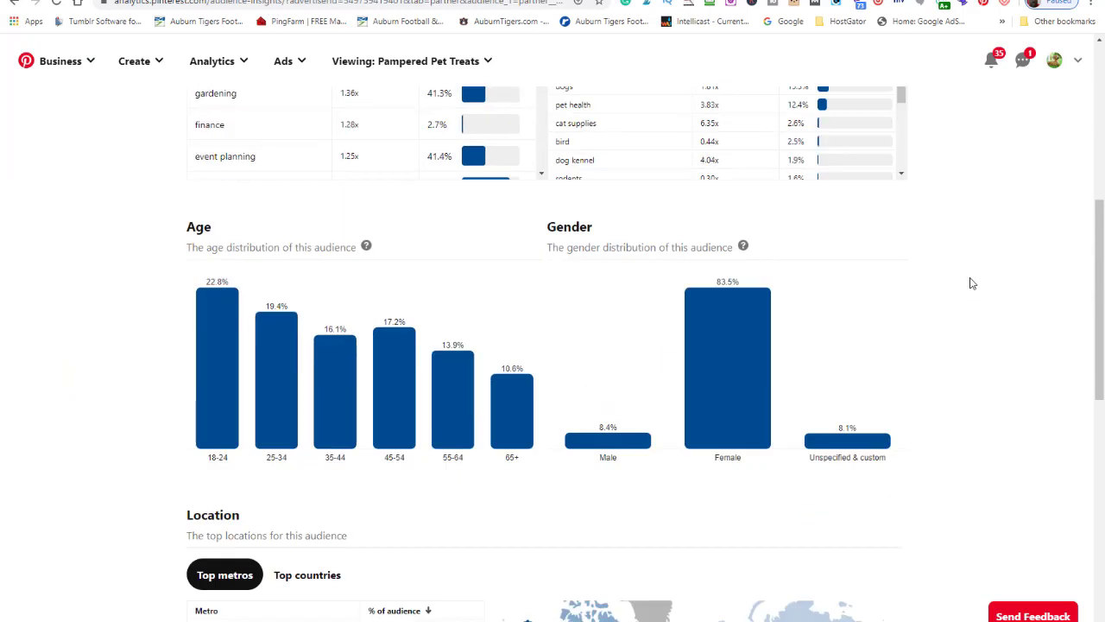
scroll(972, 283, "down", 7)
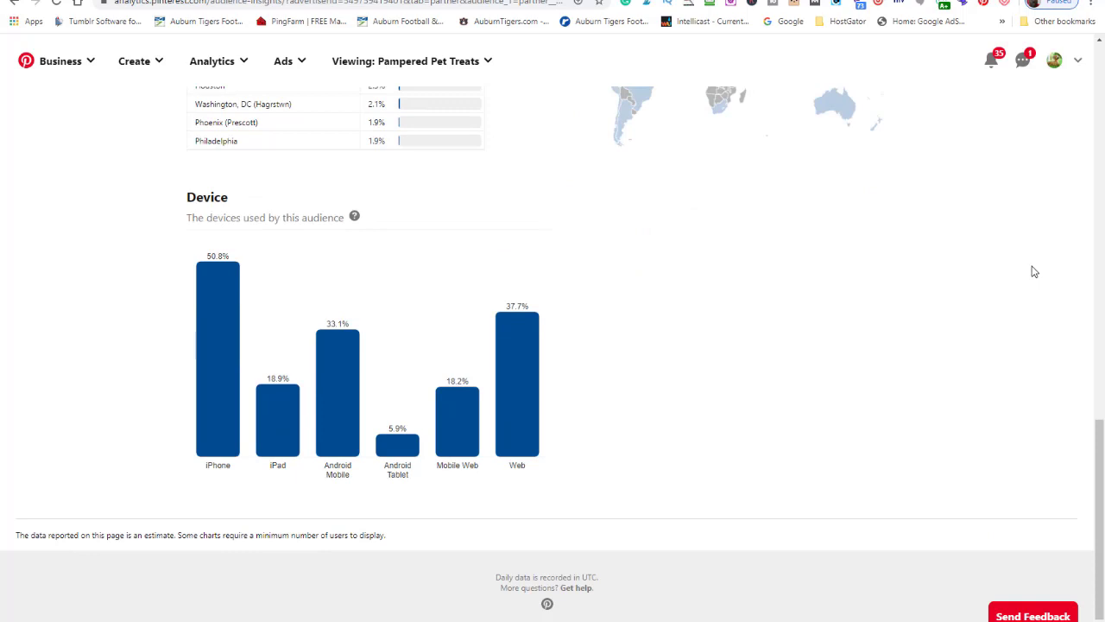
scroll(1010, 265, "up", 12)
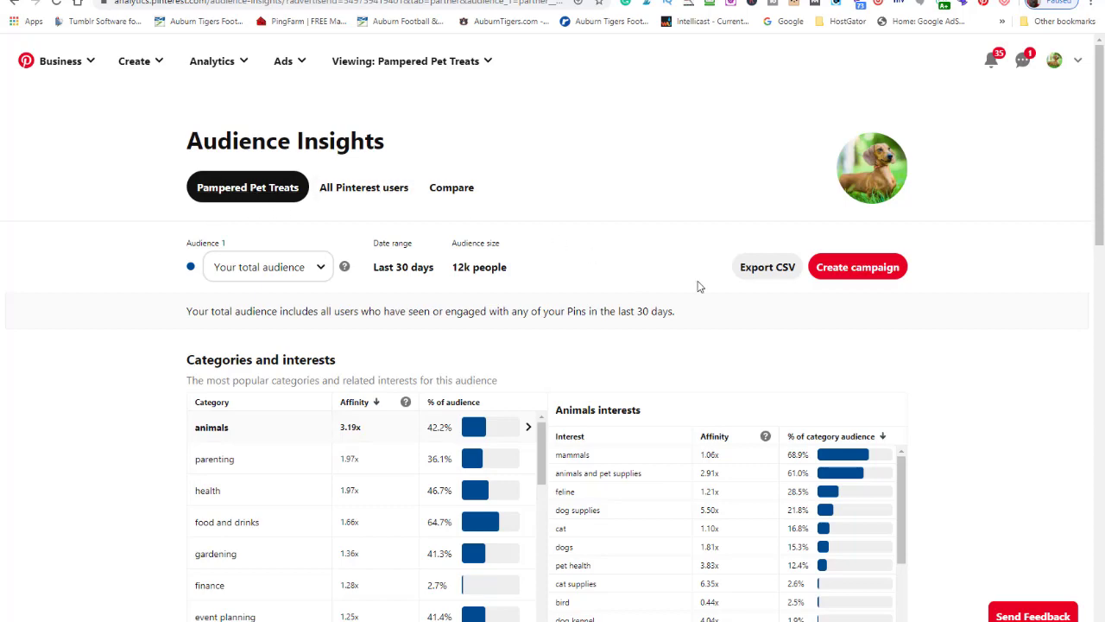
scroll(1047, 346, "down", 6)
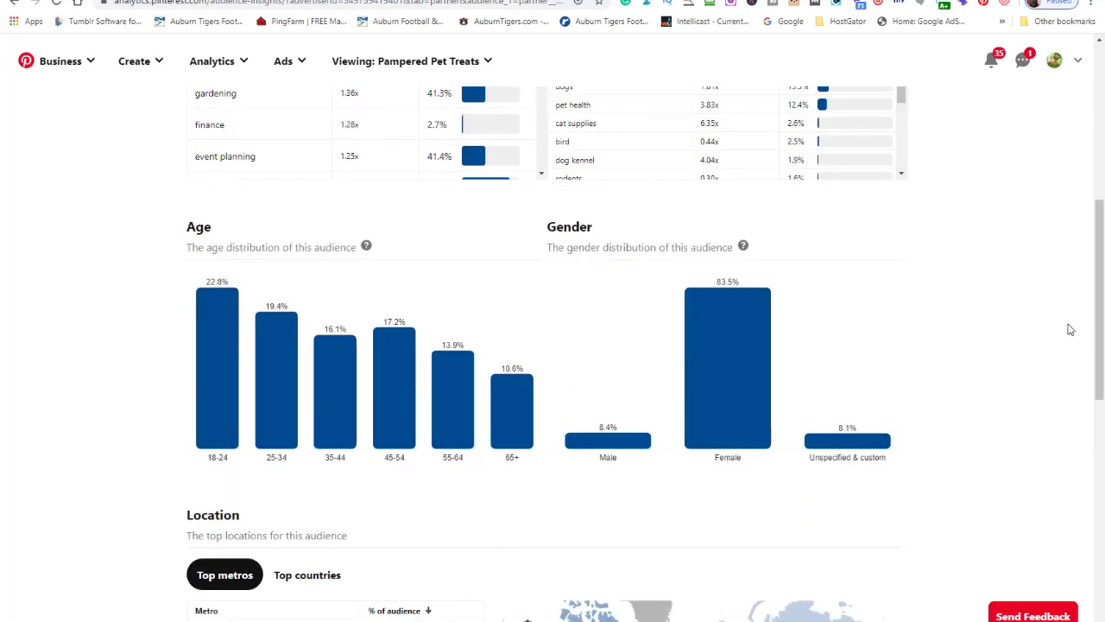
scroll(1068, 328, "down", 2)
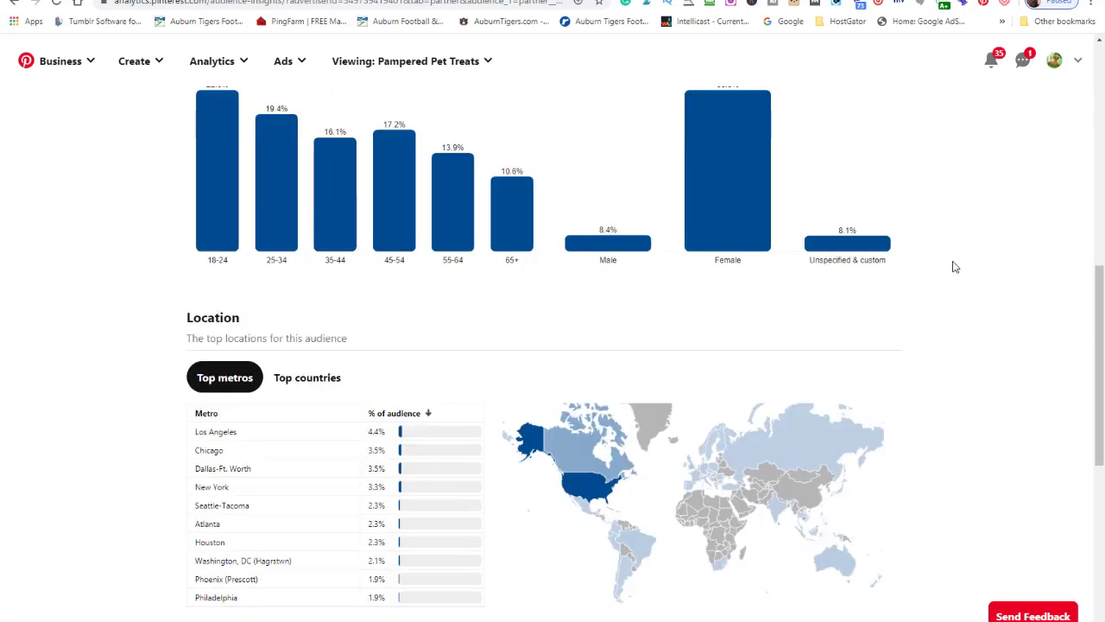
scroll(941, 275, "up", 2)
scroll(866, 297, "down", 3)
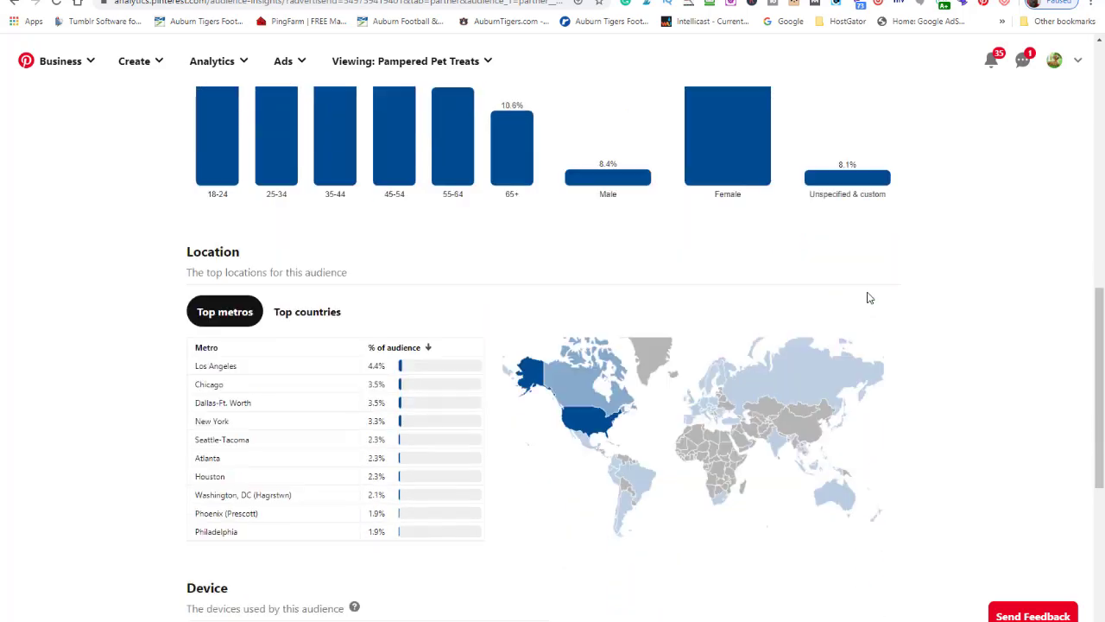
scroll(866, 298, "down", 4)
scroll(849, 276, "up", 6)
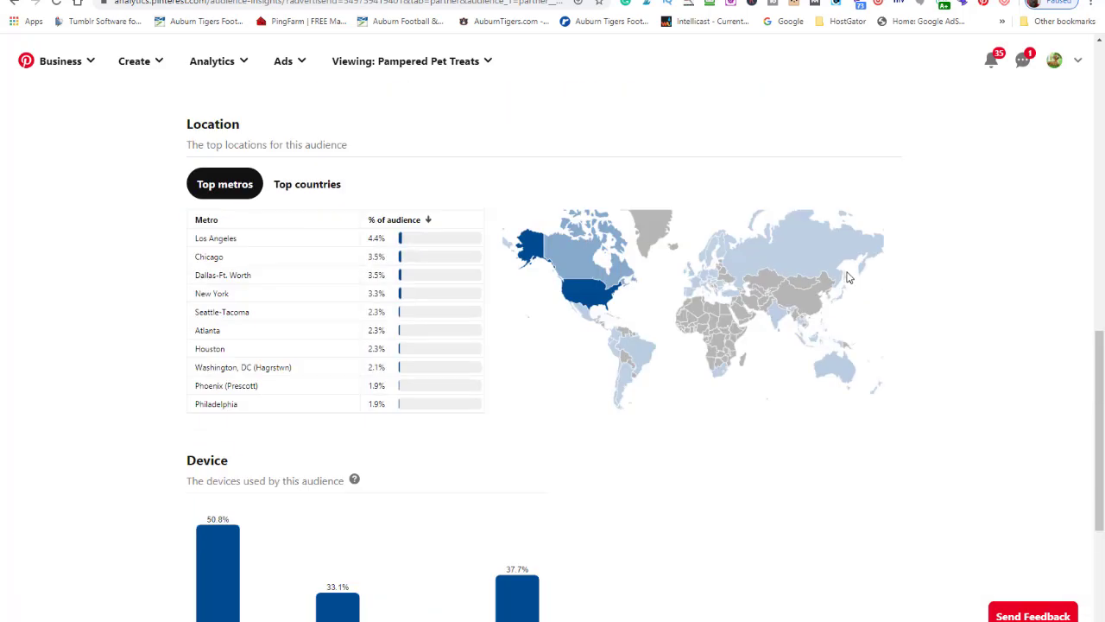
scroll(844, 276, "up", 5)
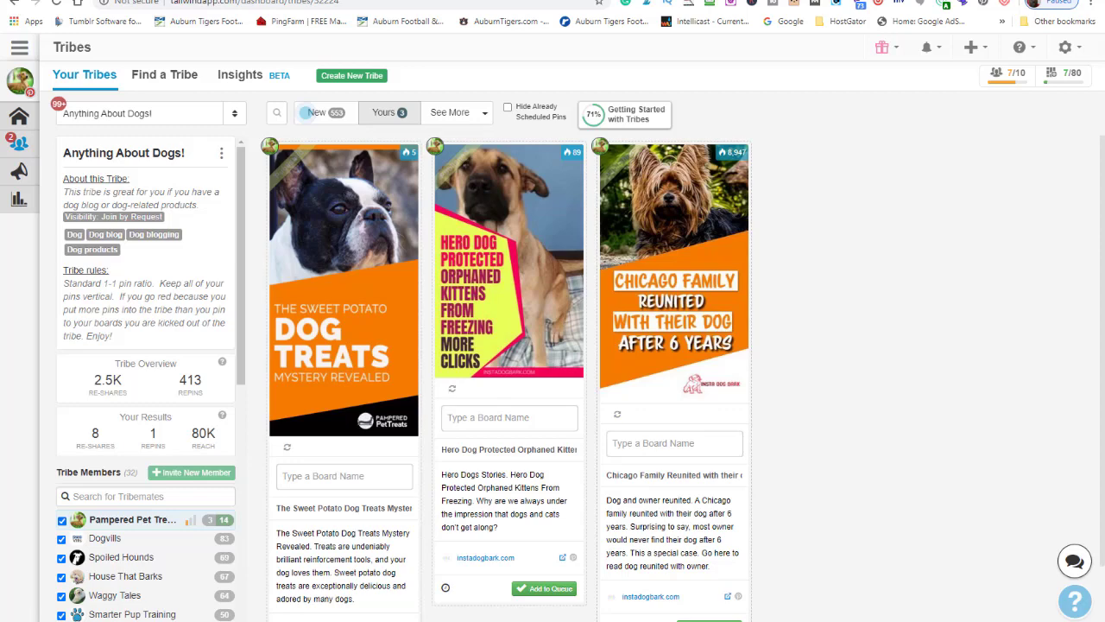
Switch to Tailwind and browse the new pins contributed to the "Anything About Dogs!" tribe.
left_click(313, 113)
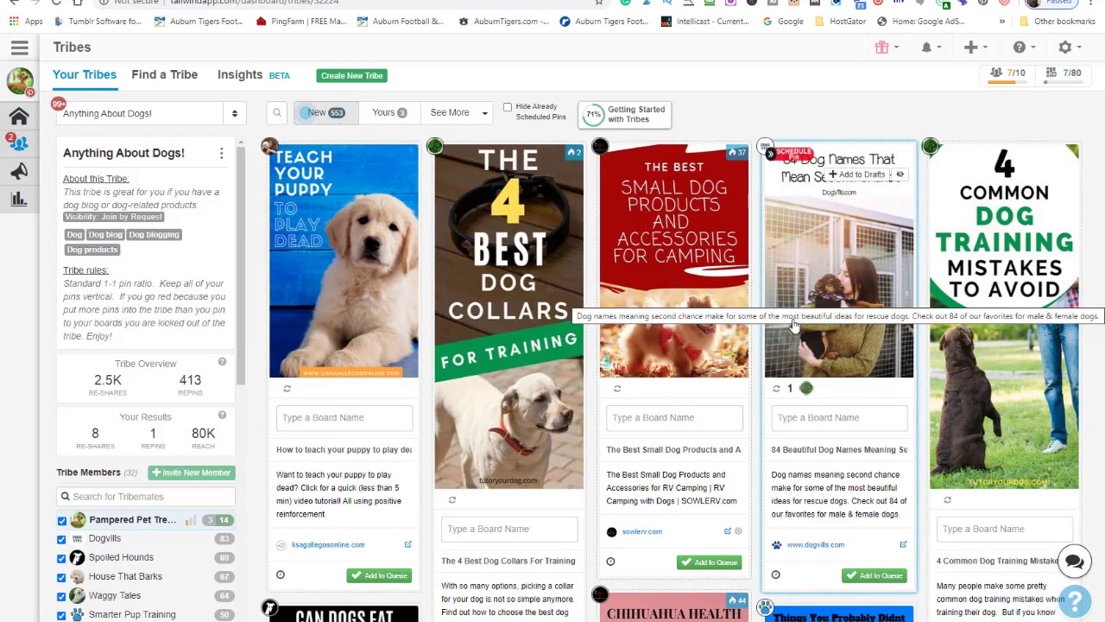
scroll(788, 334, "down", 3)
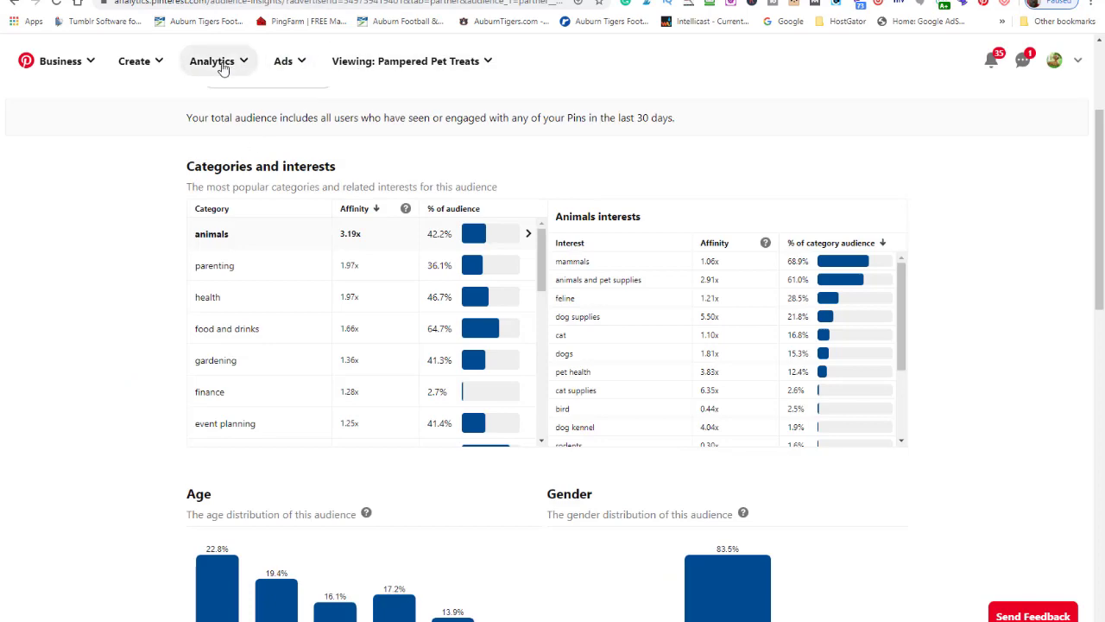
Switch back to Pinterest, reopen the Analytics overview, and compare the top boards and top pins by impressions.
left_click(222, 67)
left_click(213, 103)
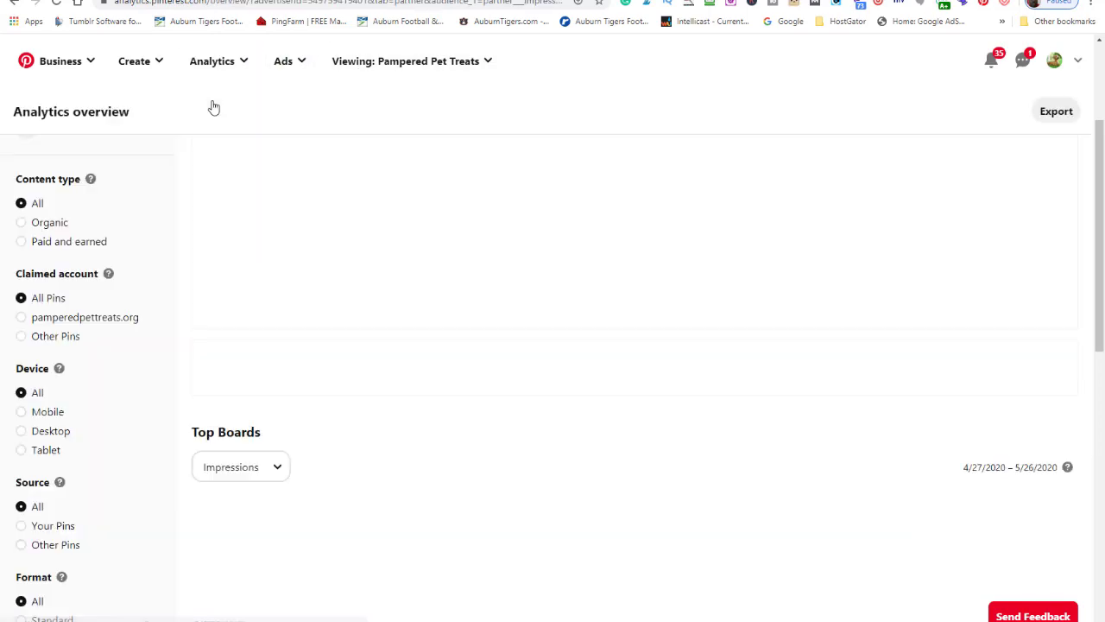
scroll(745, 386, "down", 3)
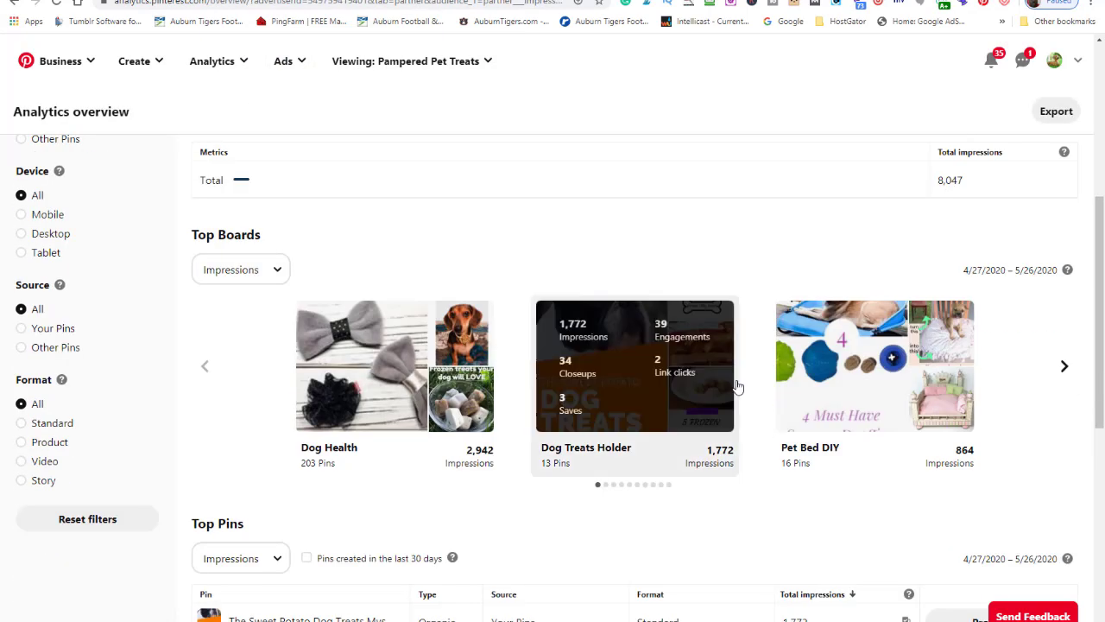
scroll(706, 354, "down", 3)
scroll(706, 354, "down", 2)
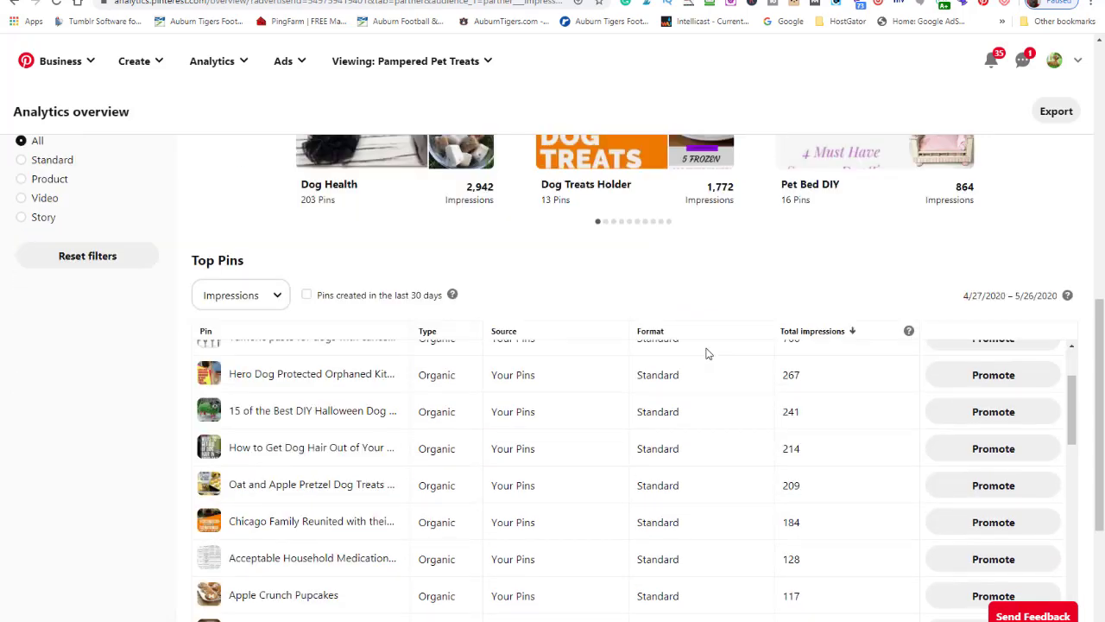
scroll(748, 479, "up", 5)
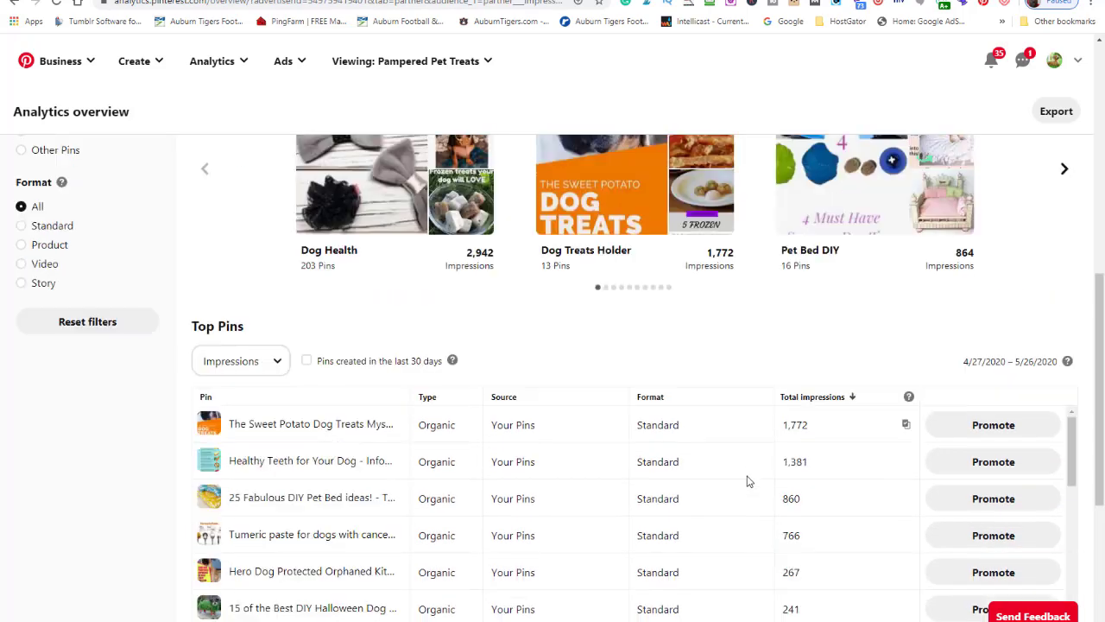
scroll(748, 480, "up", 2)
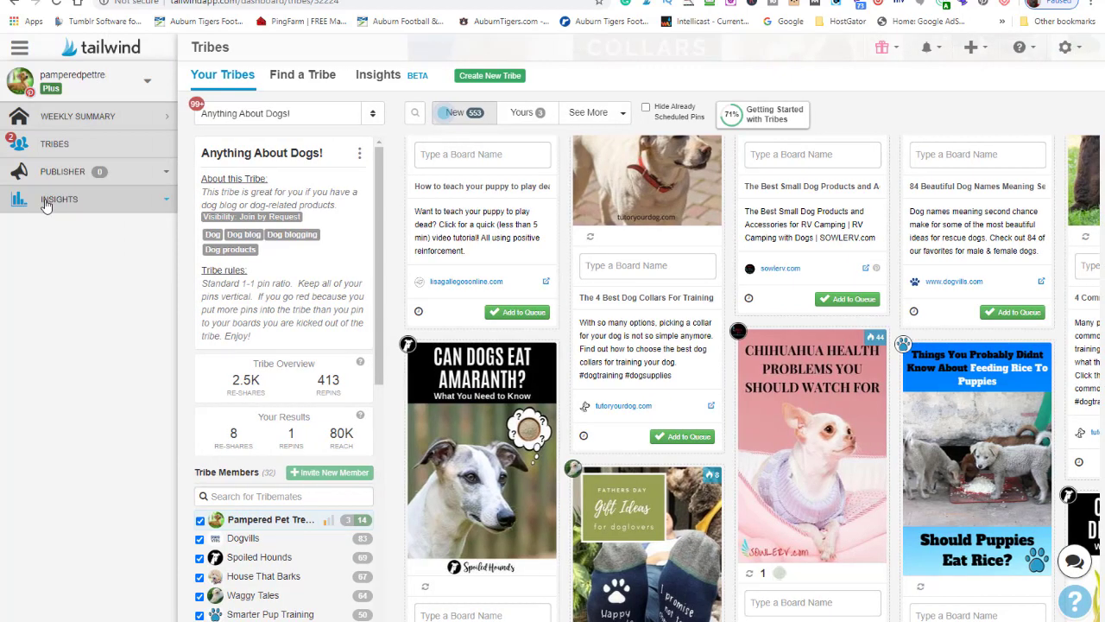
Open Board Insights in Tailwind and compare the boards by engagement score in ascending and descending order.
left_click(40, 199)
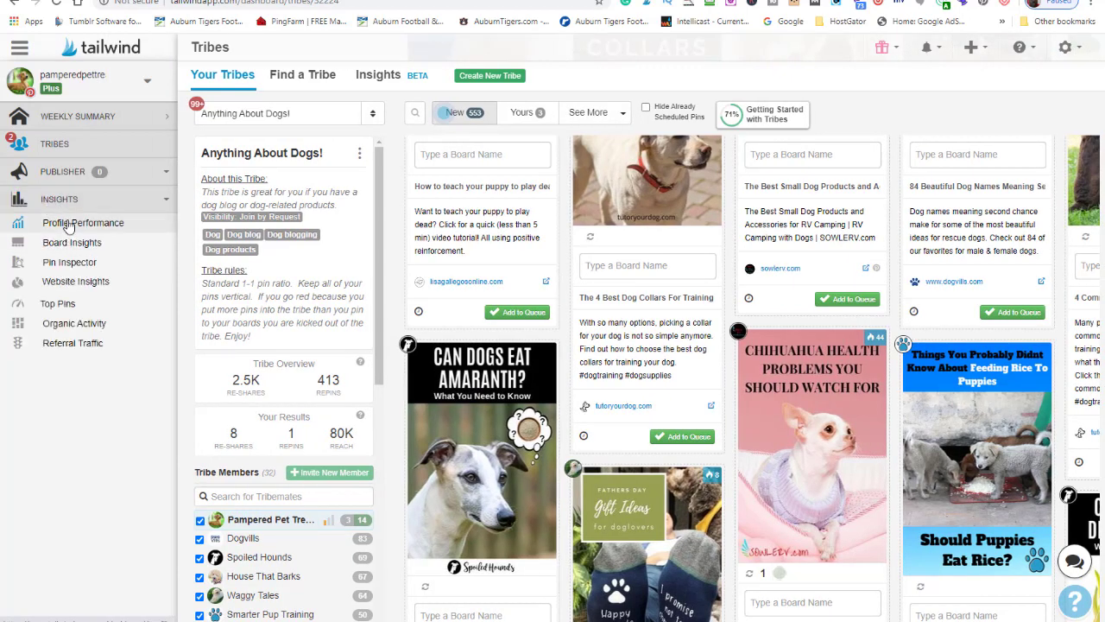
left_click(65, 200)
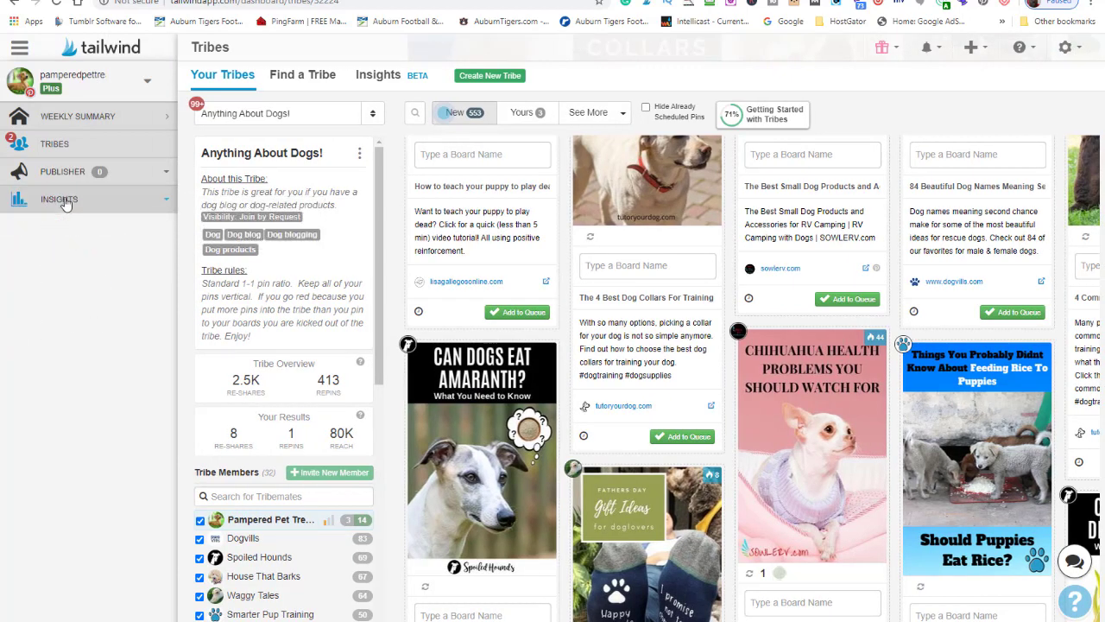
left_click(66, 200)
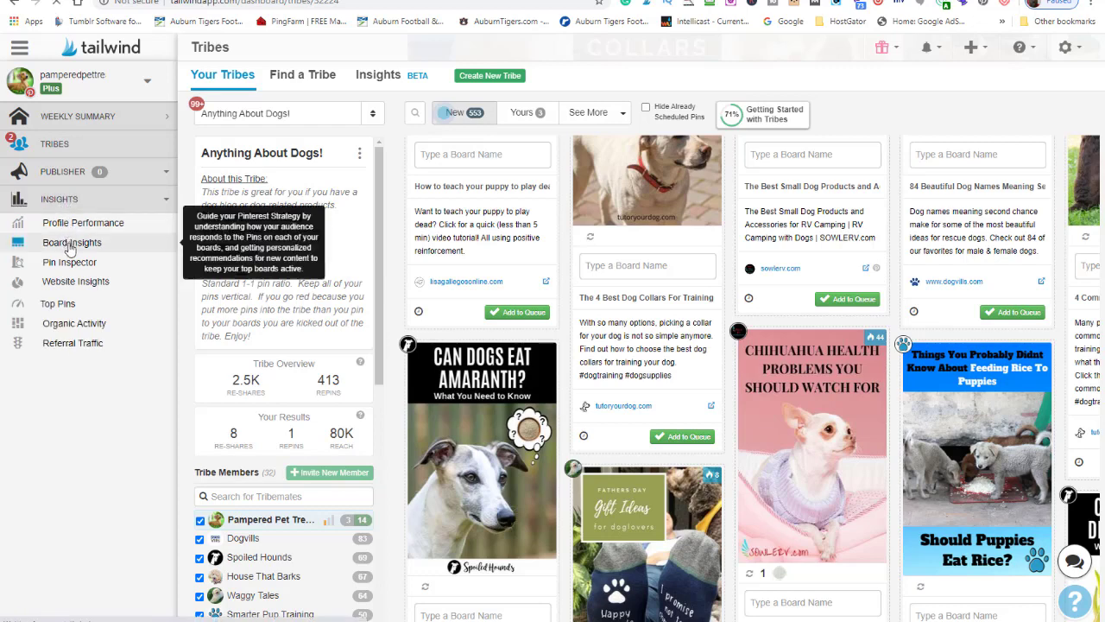
left_click(71, 245)
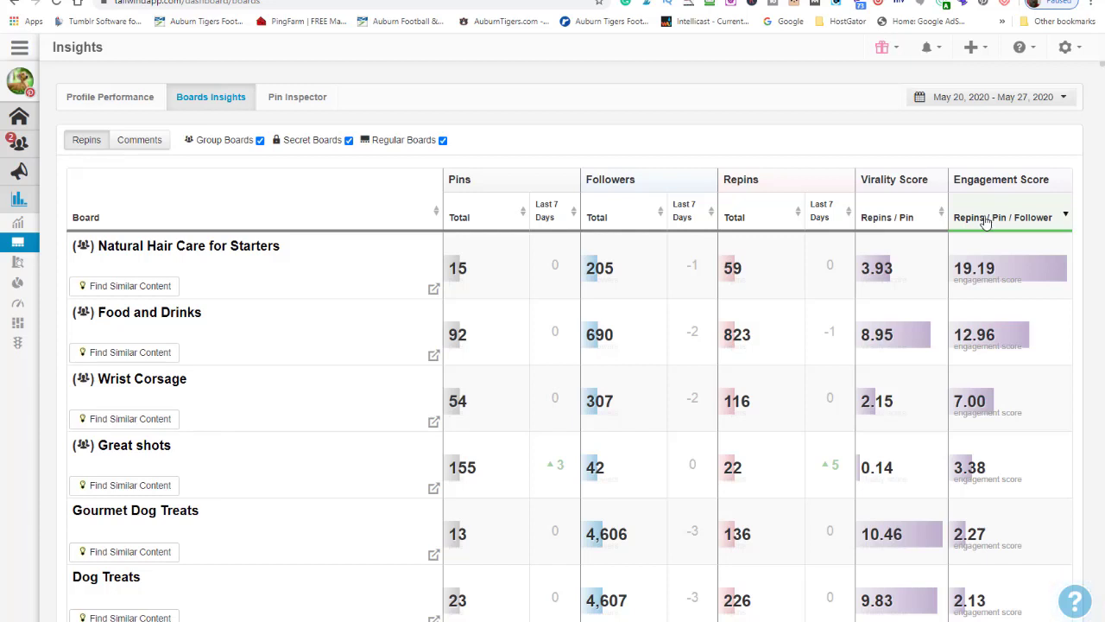
left_click(985, 222)
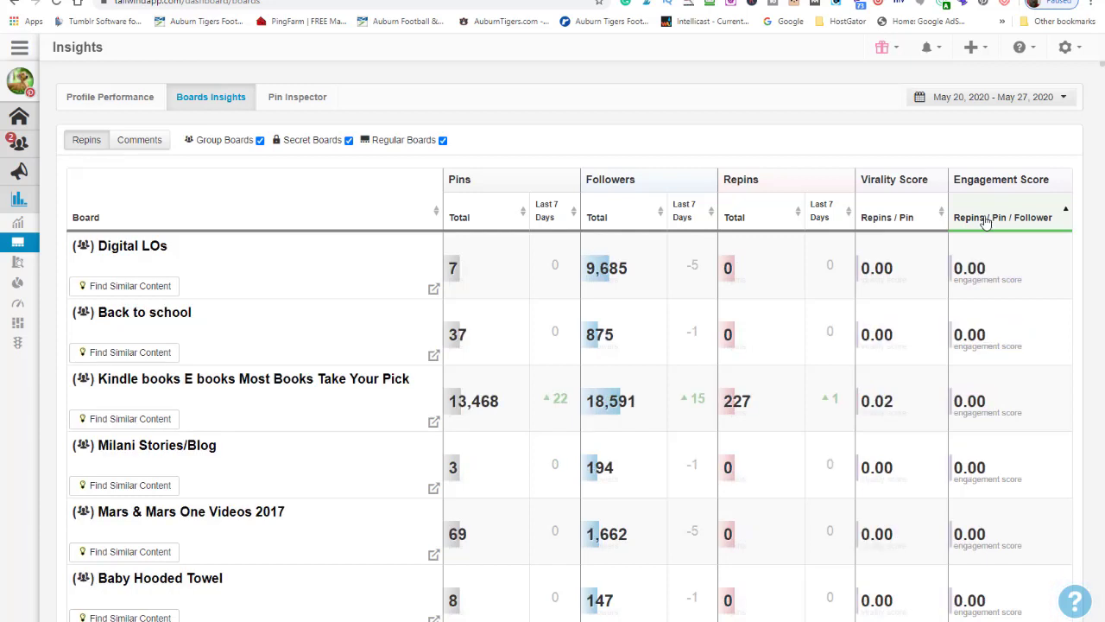
left_click(985, 222)
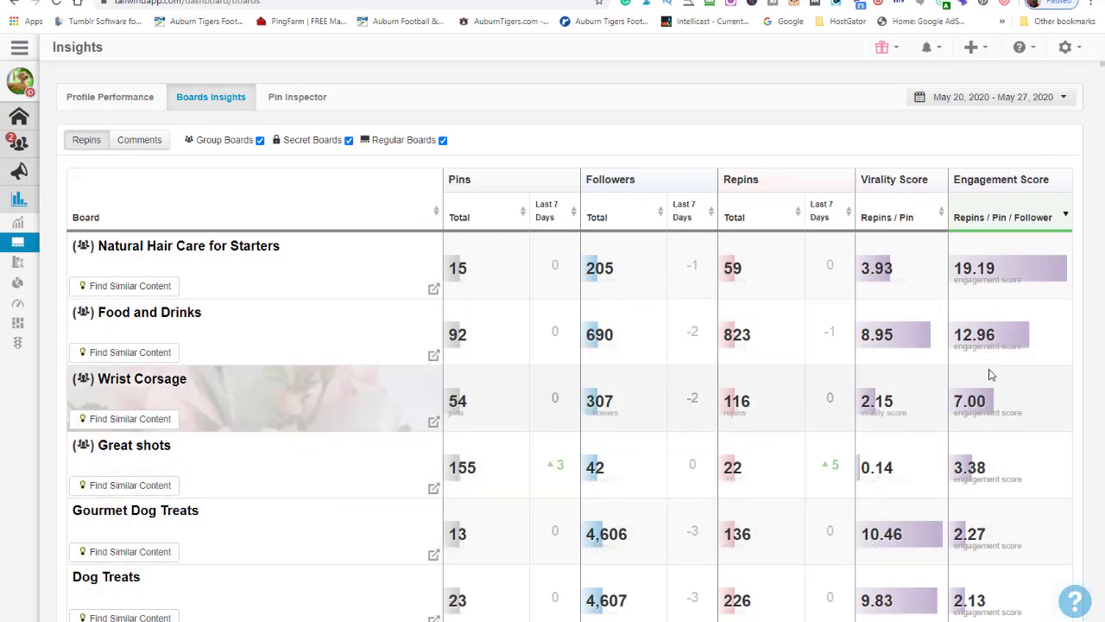
scroll(985, 376, "down", 2)
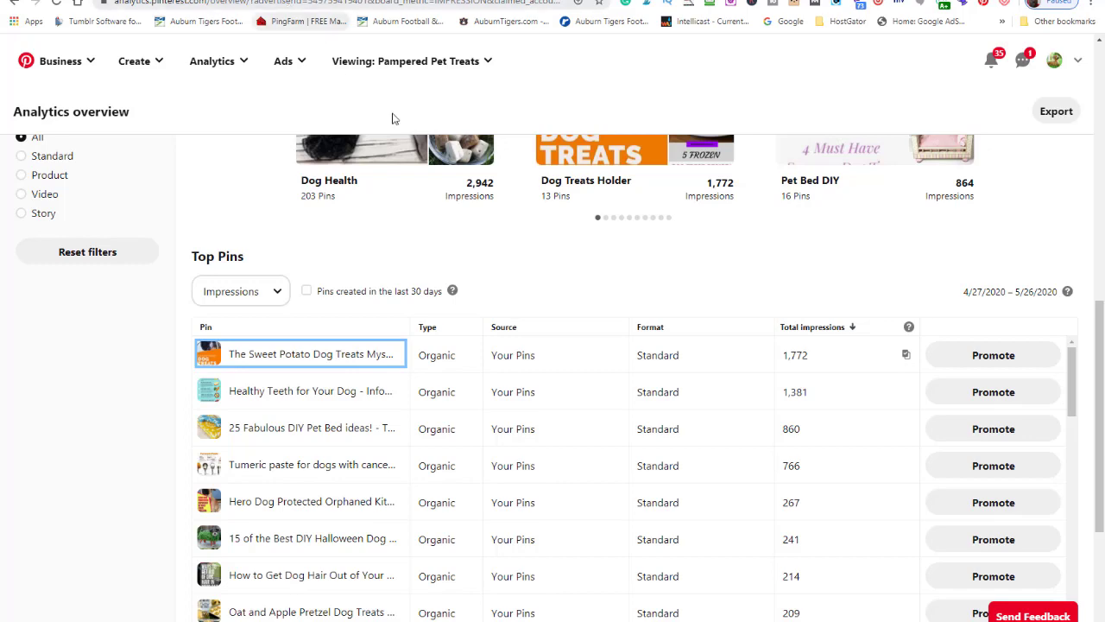
Switch back to the Pinterest Analytics overview and review the impressions chart and top boards.
scroll(784, 249, "up", 5)
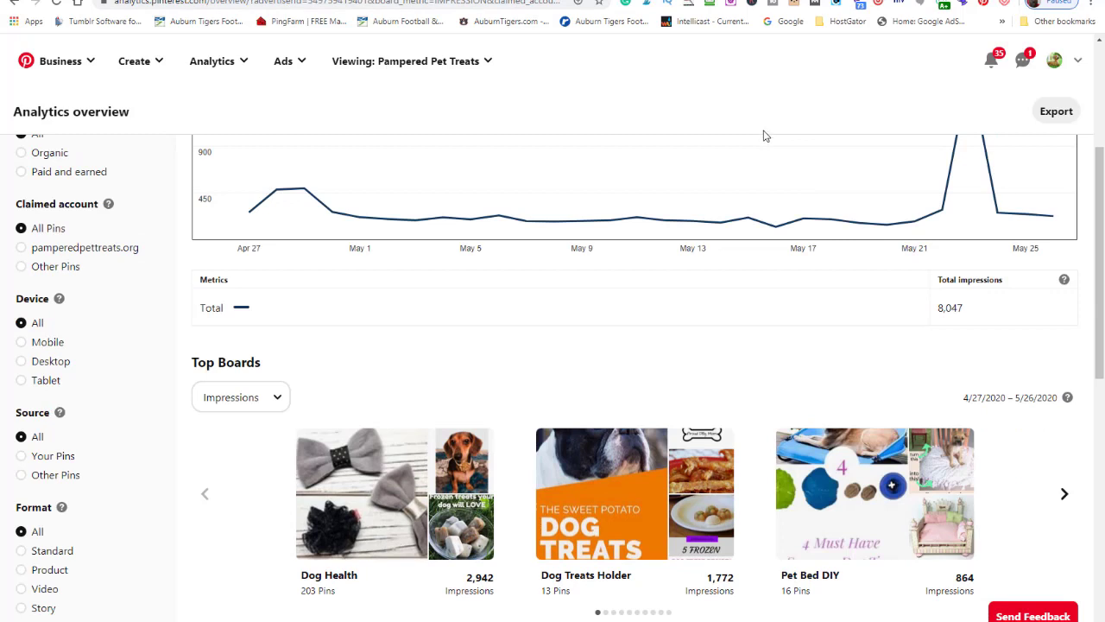